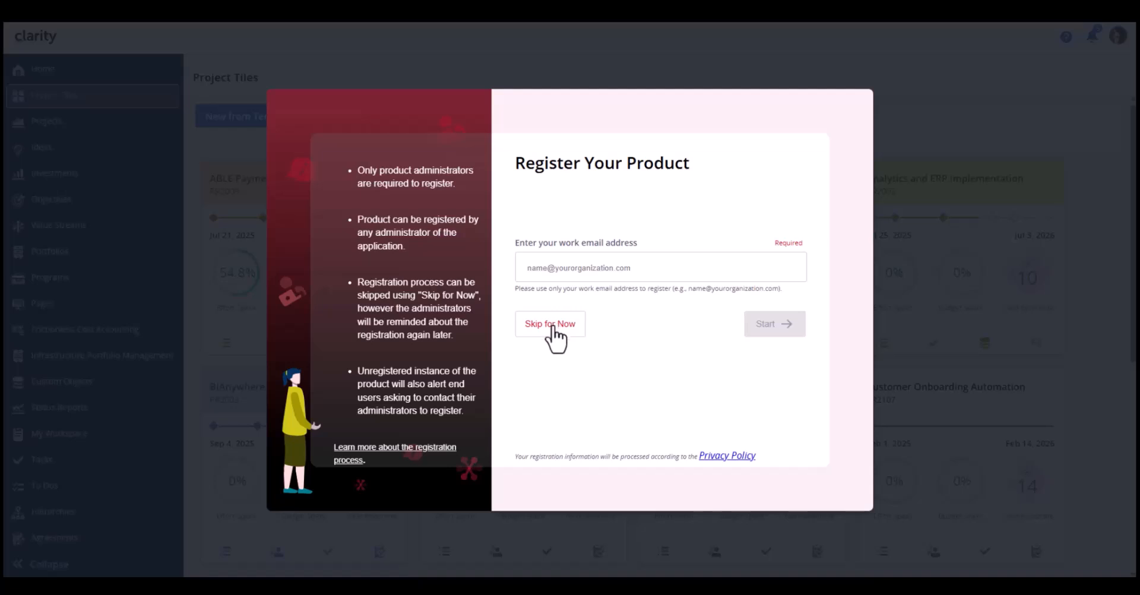
Skip the product registration for now and dismiss the unregistered-instance banner
{"action": "left_click", "coordinate": [554, 336]}
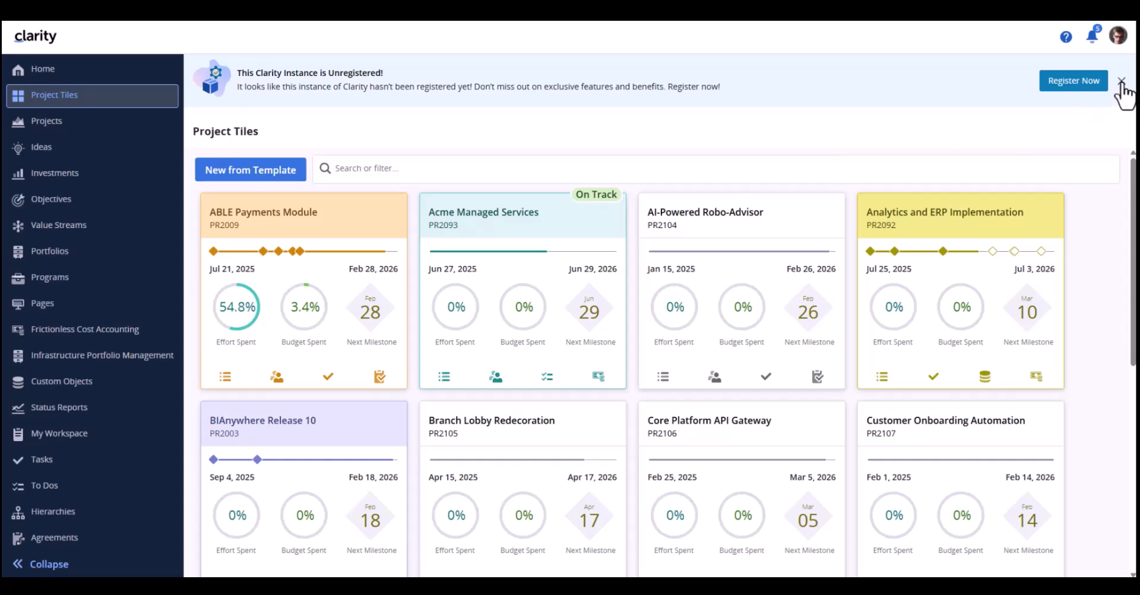
{"action": "left_click", "coordinate": [1120, 82]}
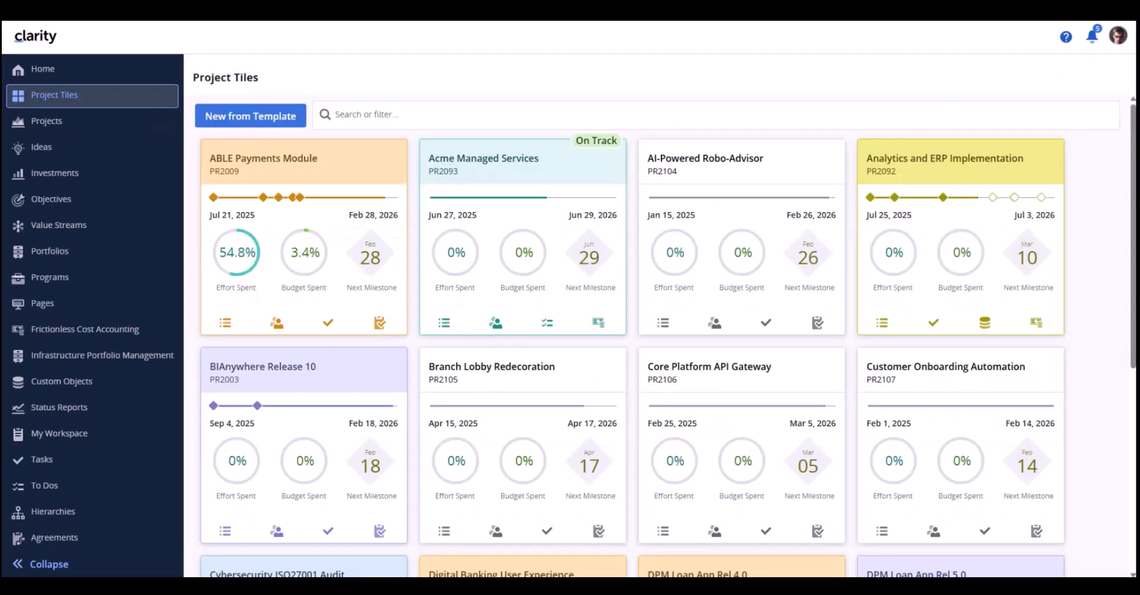
Open the Projects page in a new browser tab and skip the product registration there
{"action": "right_click", "coordinate": [54, 123]}
{"action": "left_click", "coordinate": [83, 139]}
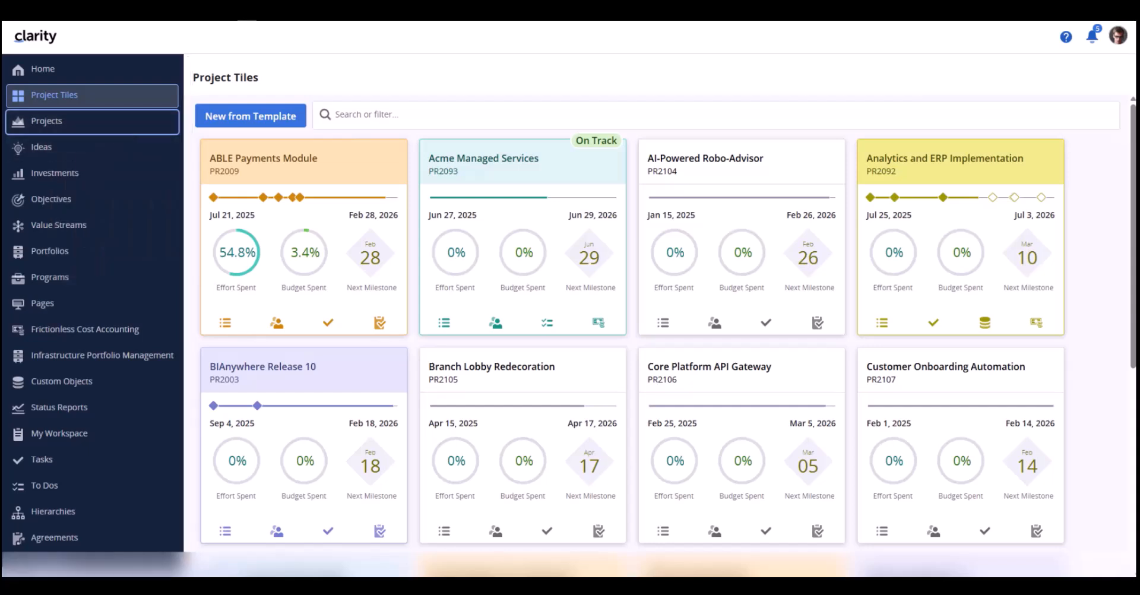
{"action": "left_click", "coordinate": [237, 10]}
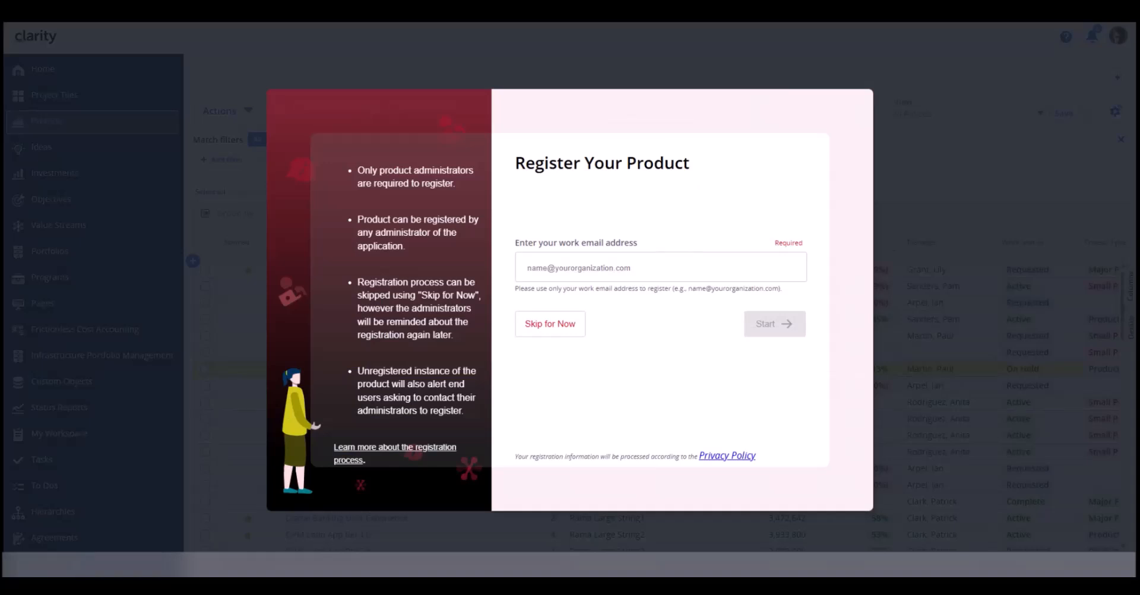
{"action": "left_click", "coordinate": [560, 326]}
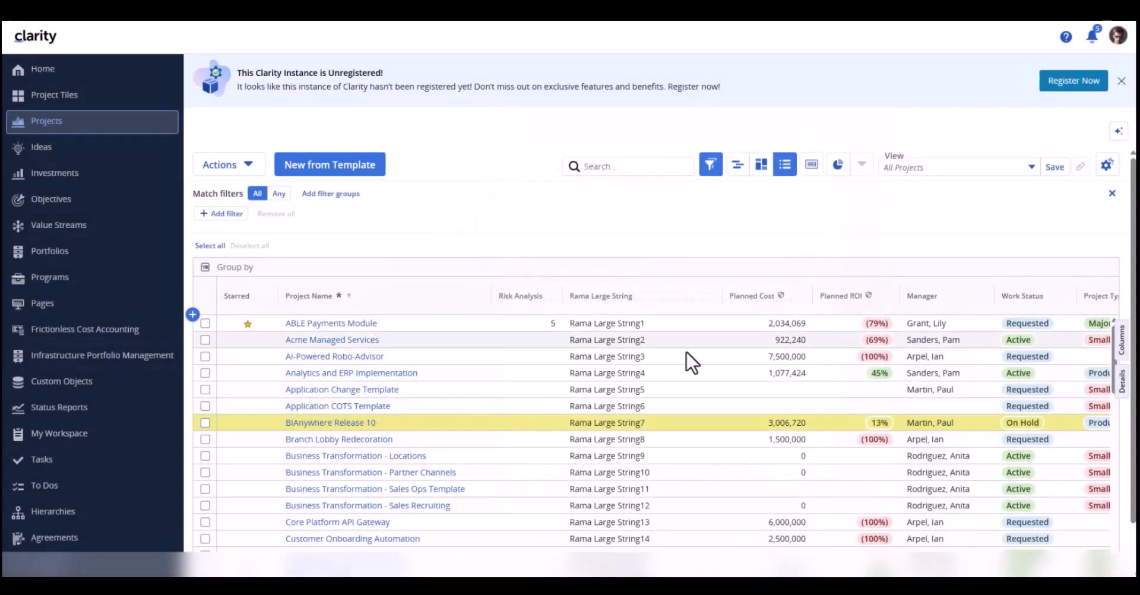
Impersonate the first recently impersonated user to view the unregistered-instance banner as an end user, and end the impersonation
{"action": "left_click", "coordinate": [1115, 42]}
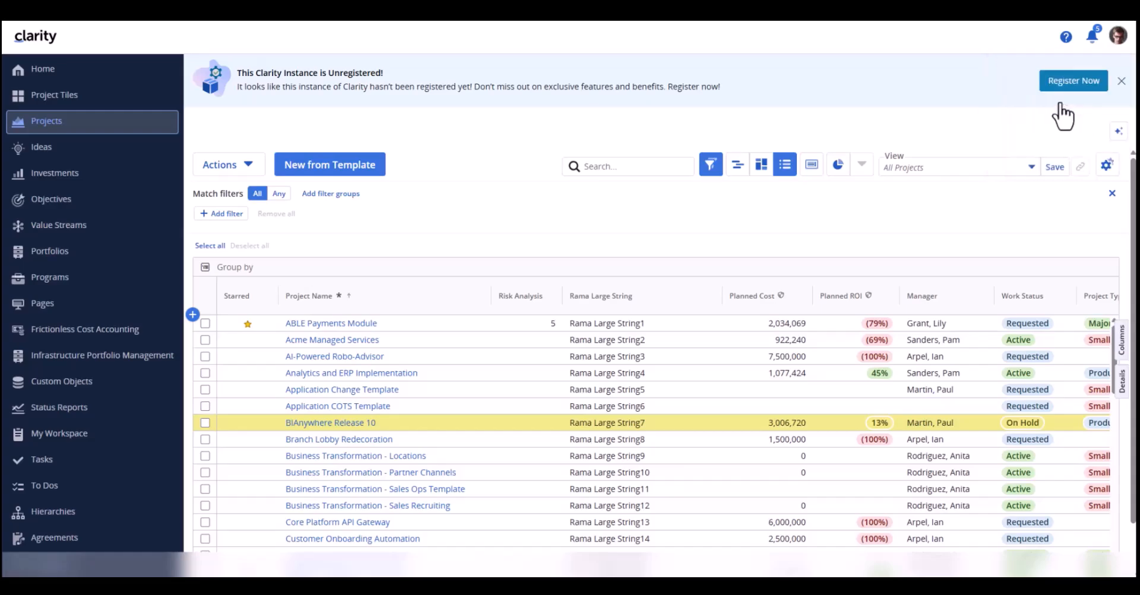
{"action": "left_click", "coordinate": [1052, 102]}
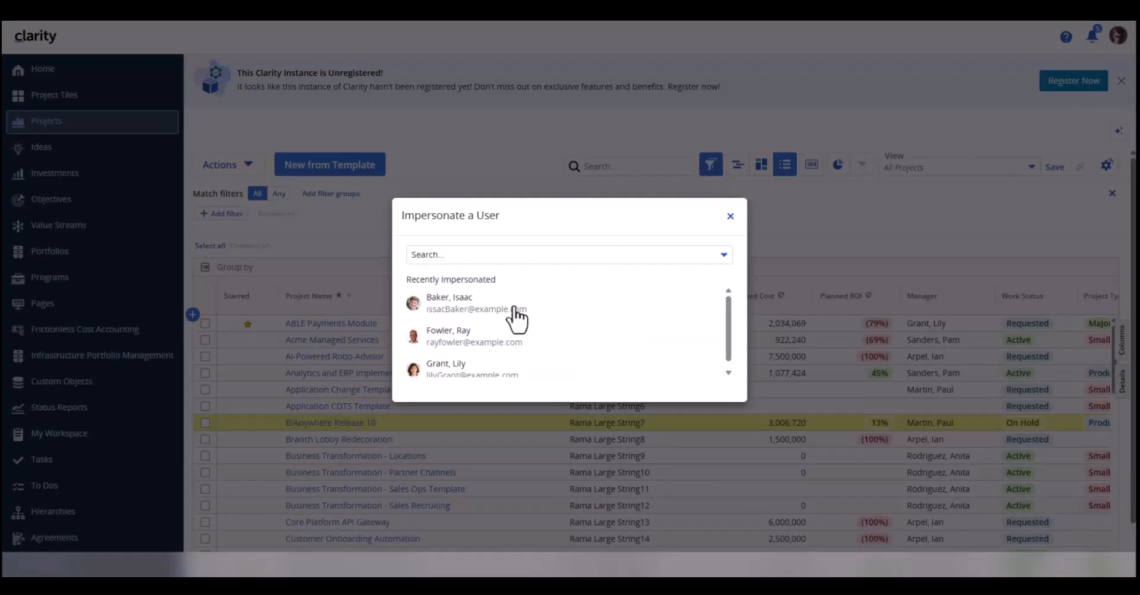
{"action": "left_click", "coordinate": [514, 307]}
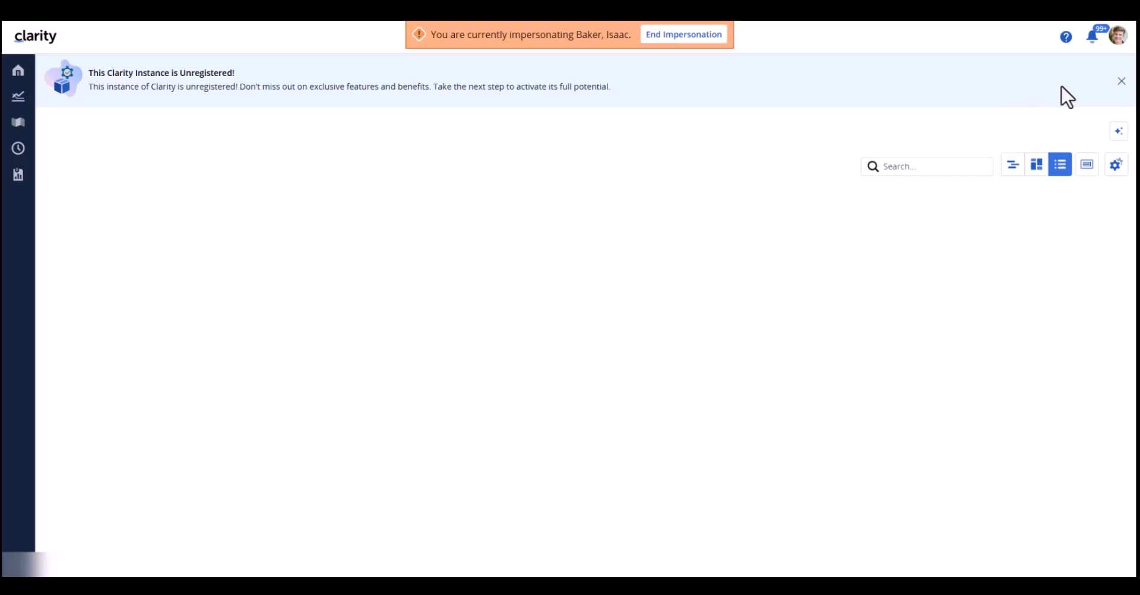
{"action": "left_click", "coordinate": [689, 37]}
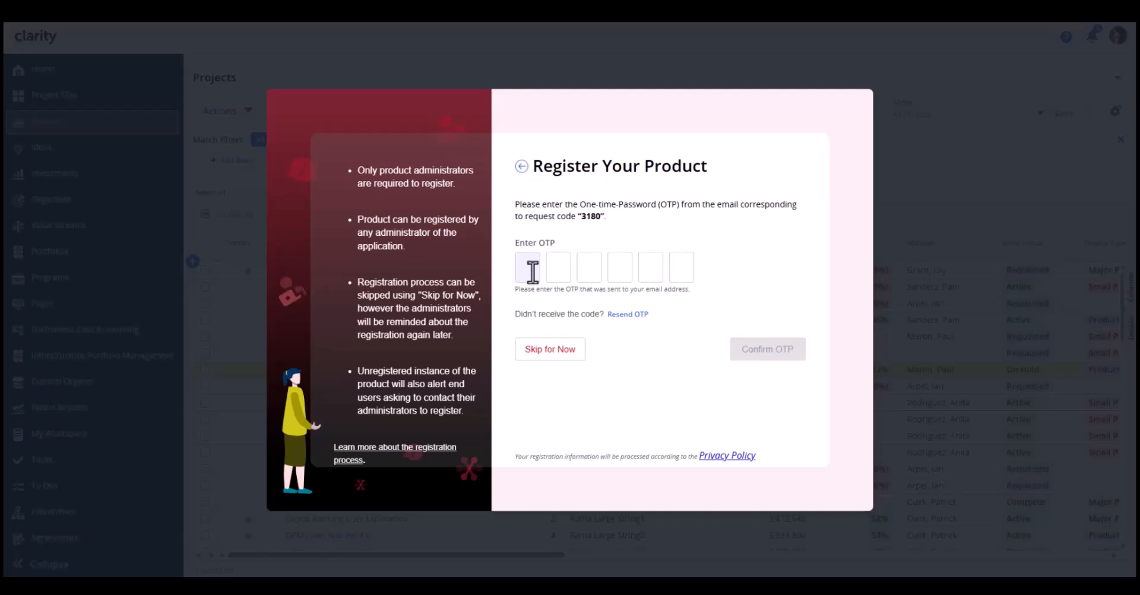
Enter the emailed one-time password in the product registration form and confirm it
{"action": "type", "text": "••••••"}
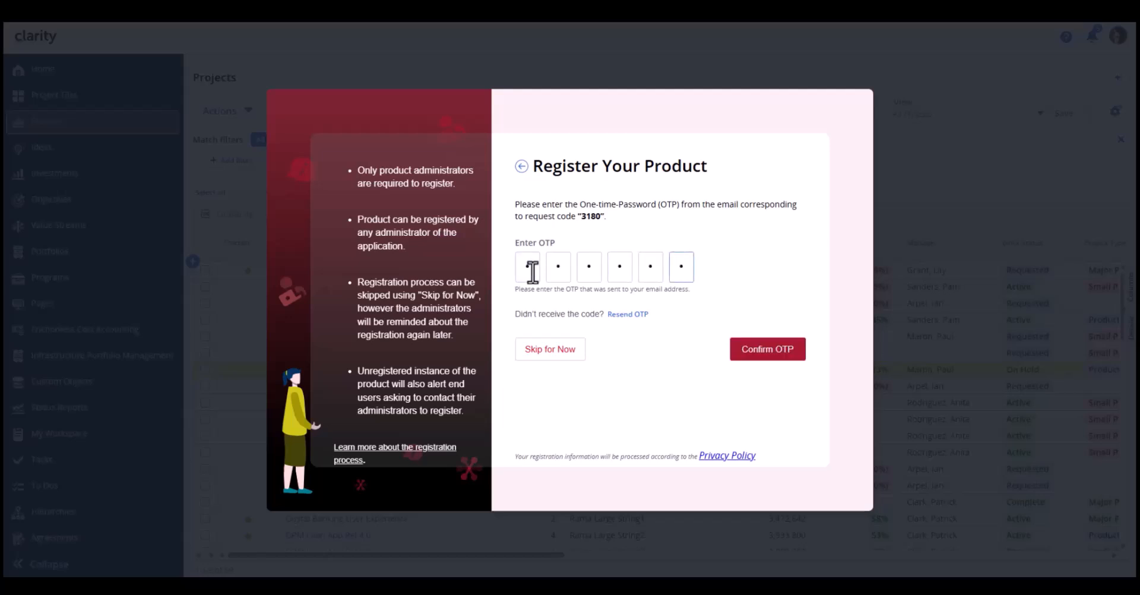
{"action": "left_click", "coordinate": [778, 363]}
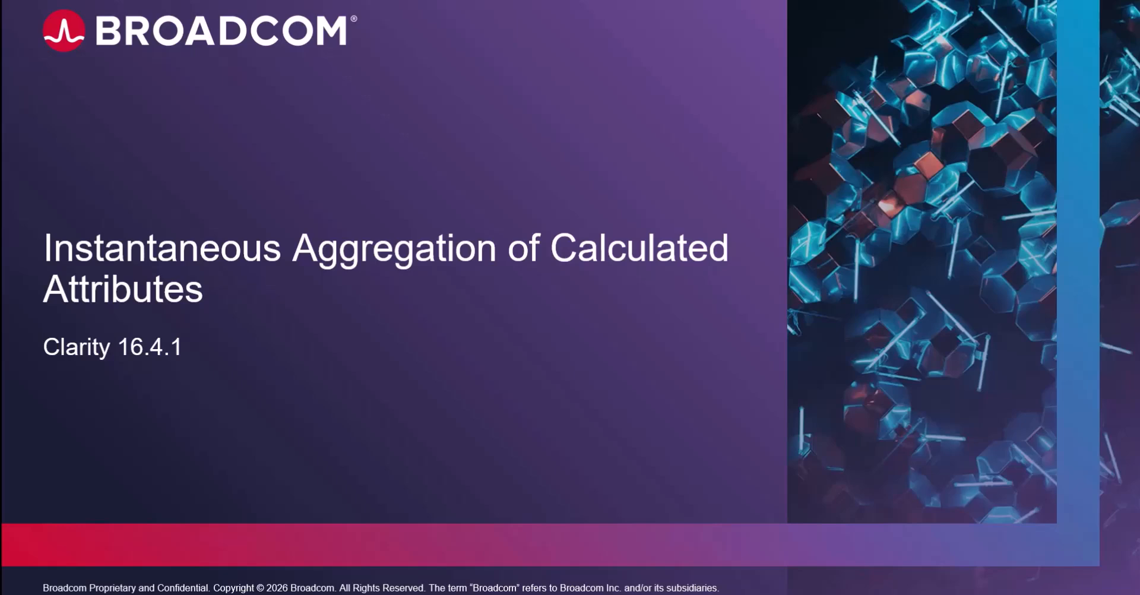
{"action": "key", "text": "Right"}
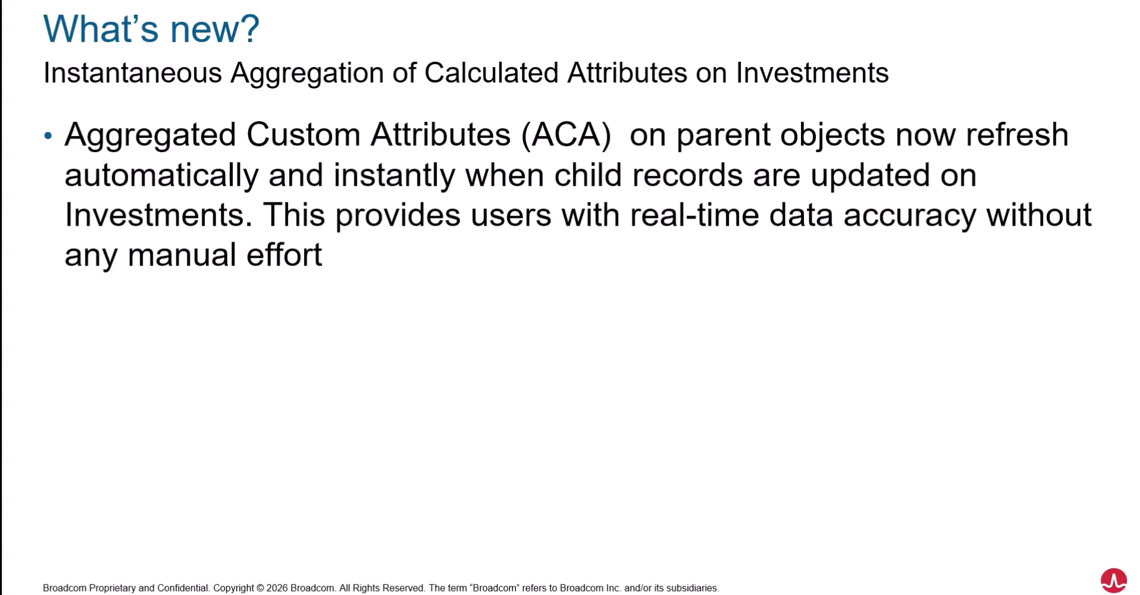
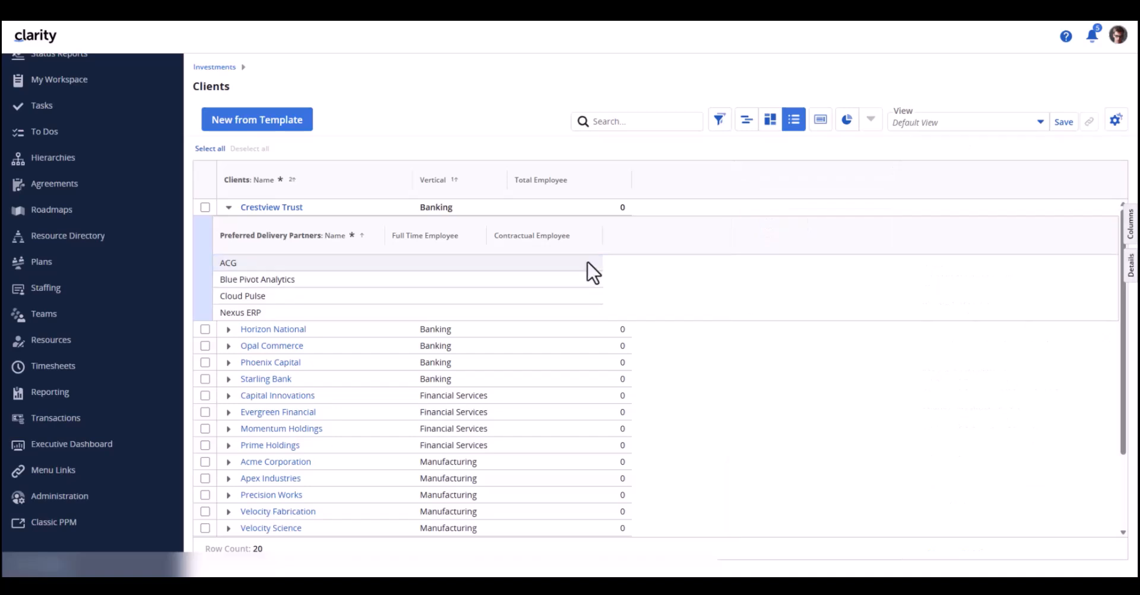
Set both Full Time Employee and Contractual Employee to 1 for delivery partner ACG under the client Crestview Trust
{"action": "left_click", "coordinate": [441, 267]}
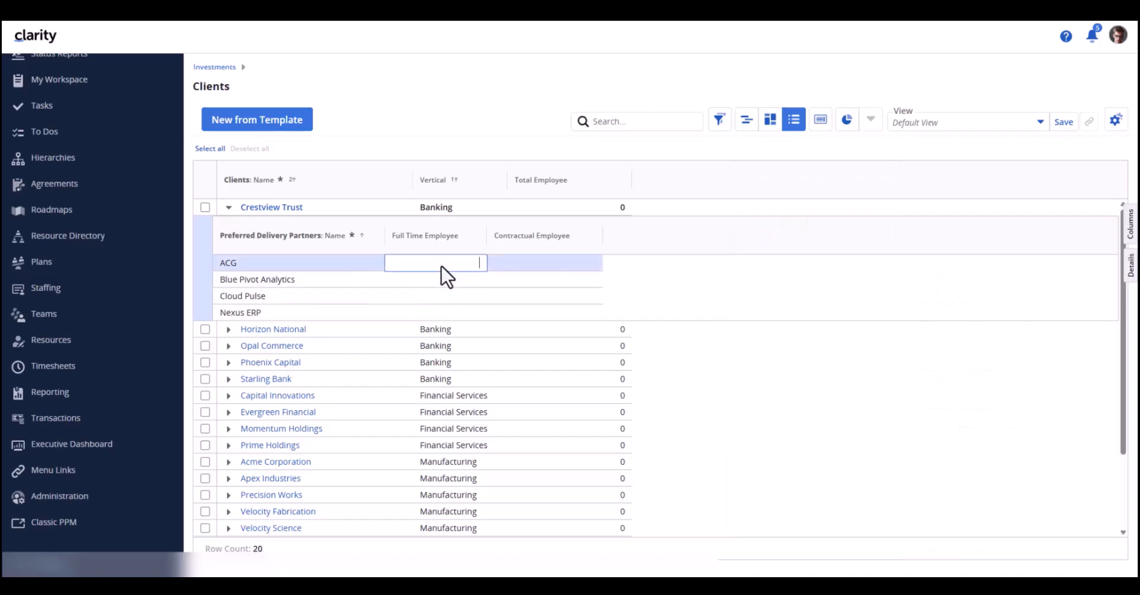
{"action": "type", "text": "1"}
{"action": "left_click", "coordinate": [540, 268]}
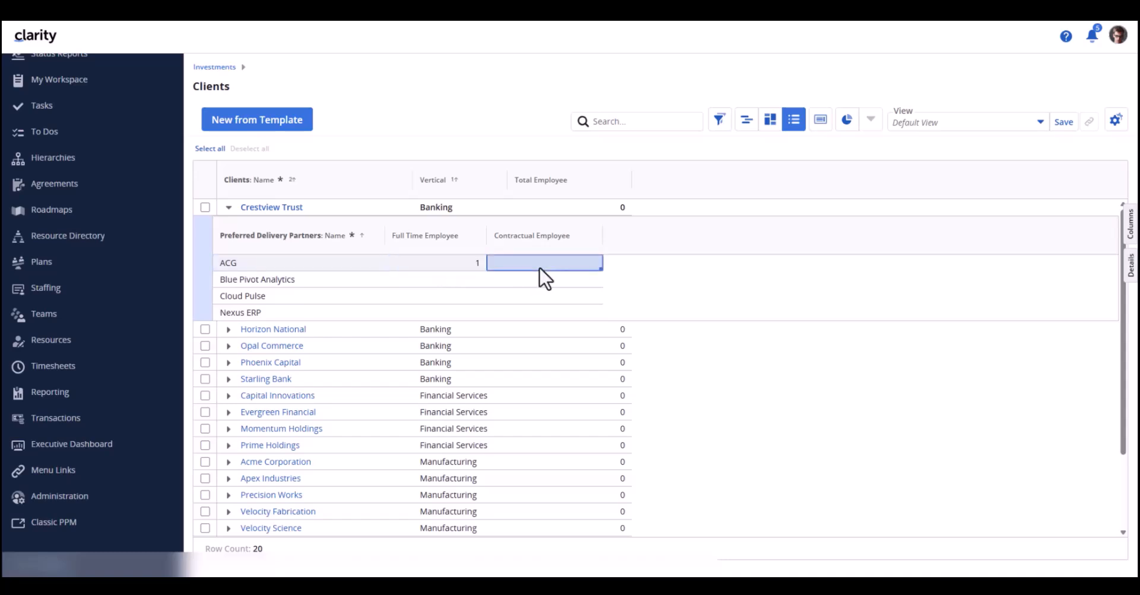
{"action": "left_click", "coordinate": [539, 268]}
{"action": "left_click", "coordinate": [538, 267]}
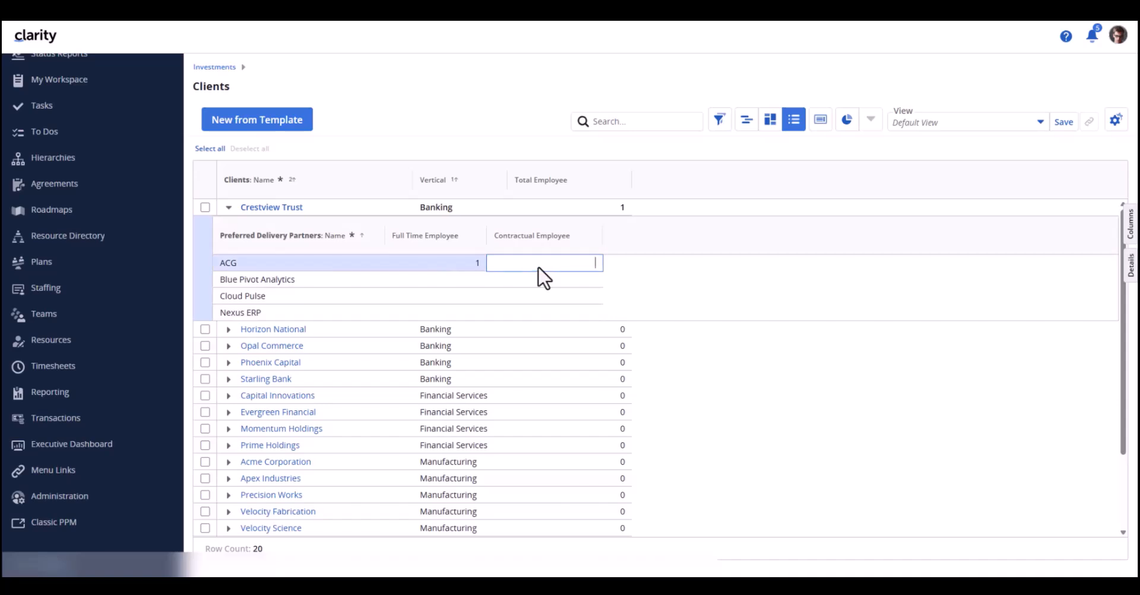
{"action": "type", "text": "1"}
{"action": "key", "text": "Return"}
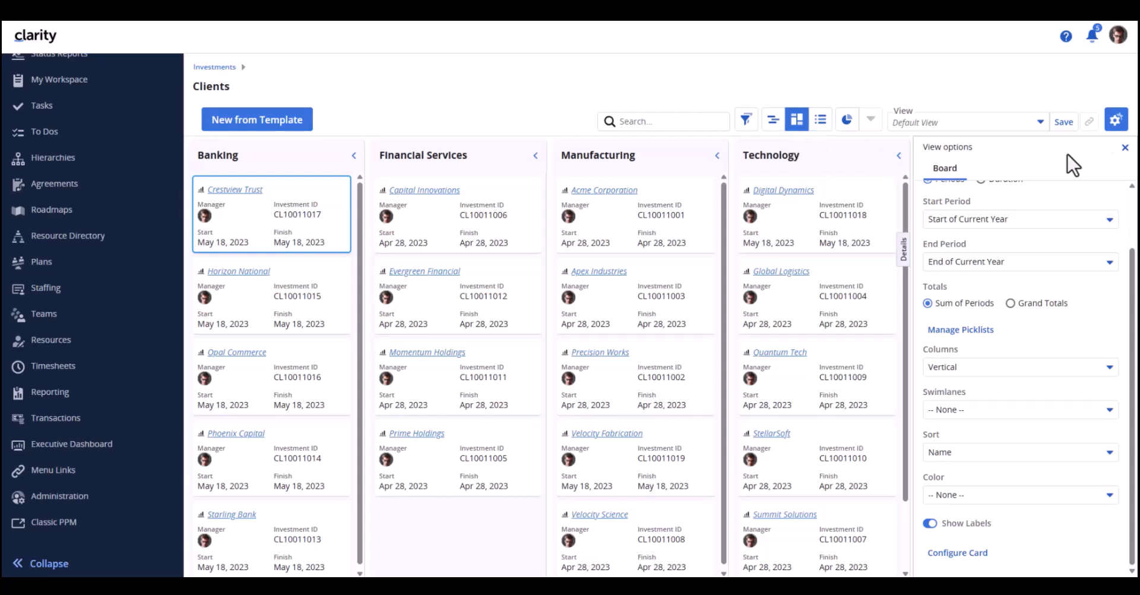
Configure the Clients board cards to include the Total Employee attribute as a field, and close the view options
{"action": "left_click", "coordinate": [1115, 122]}
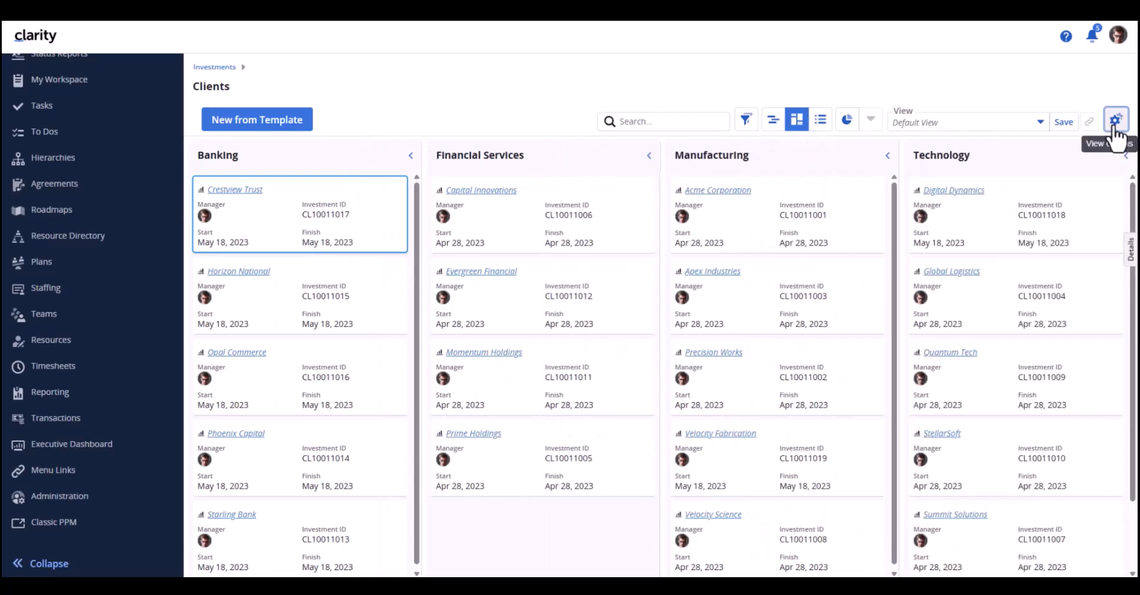
{"action": "left_click", "coordinate": [1114, 132]}
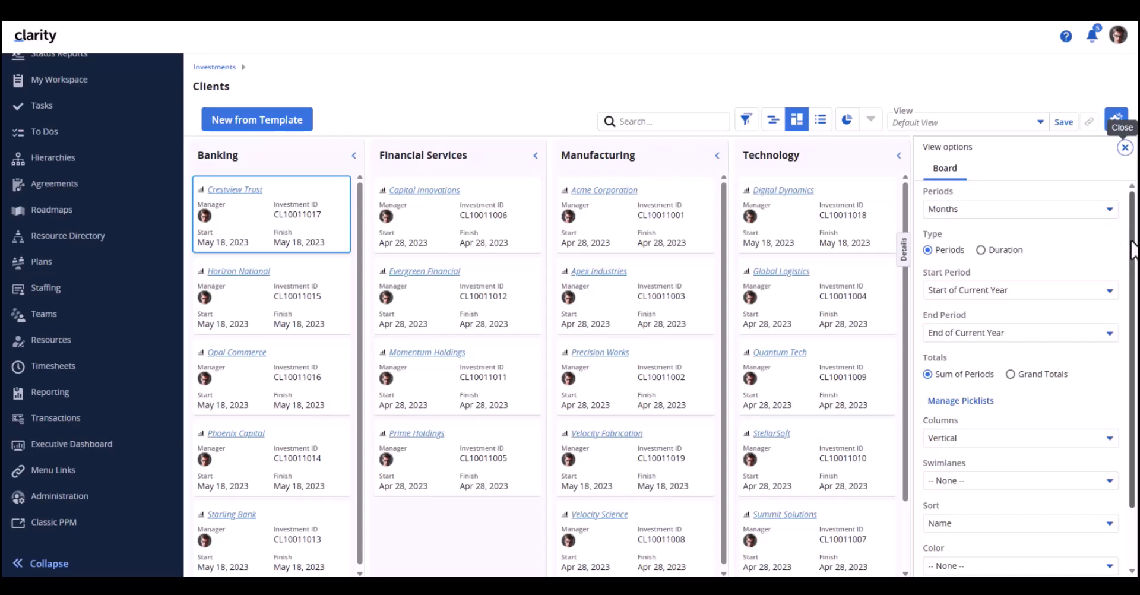
{"action": "scroll", "coordinate": [1125, 252], "scroll_direction": "down", "scroll_amount": 2}
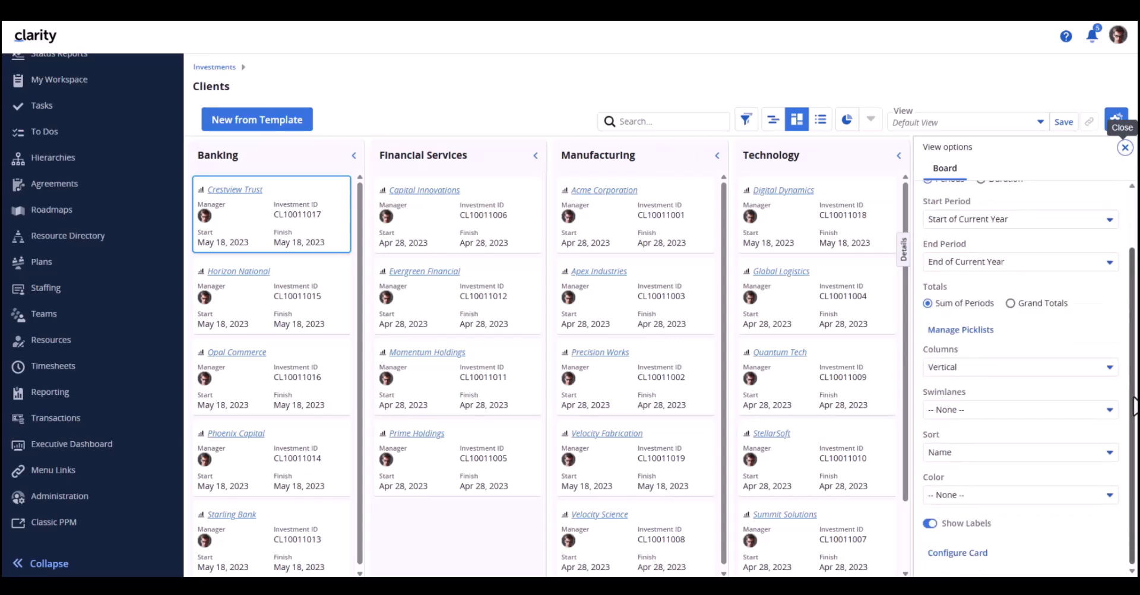
{"action": "left_click", "coordinate": [972, 555]}
{"action": "left_click", "coordinate": [208, 129]}
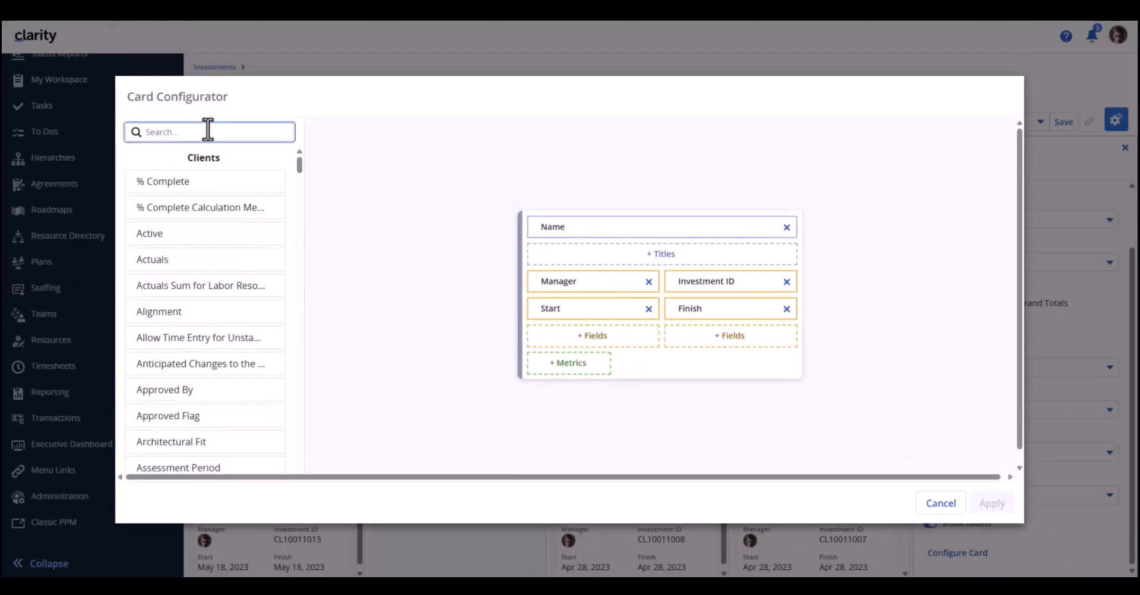
{"action": "type", "text": "total"}
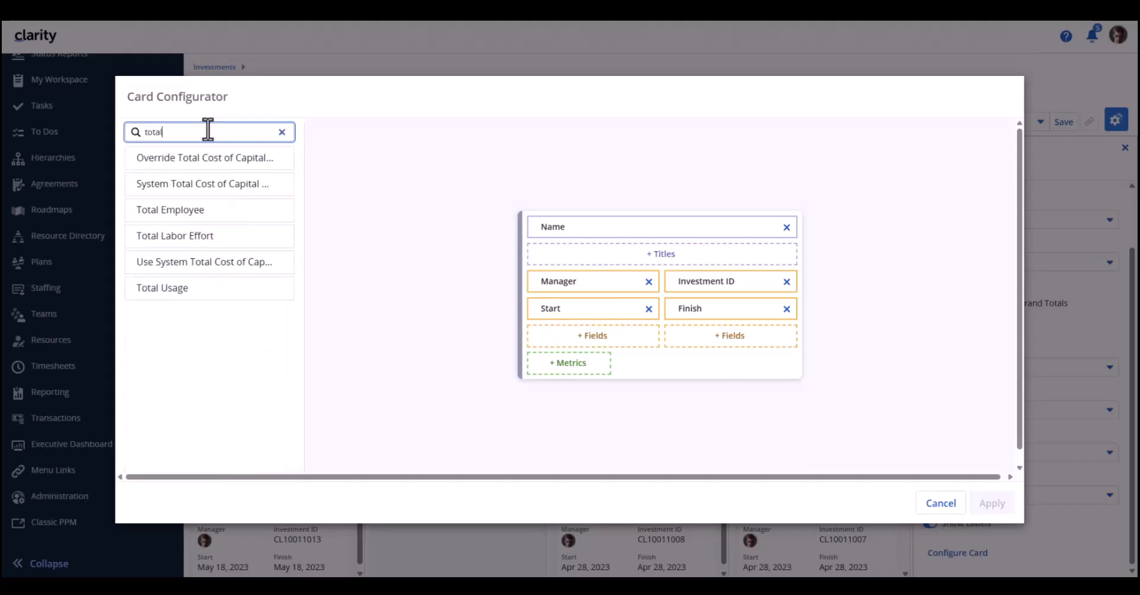
{"action": "left_click_drag", "start_coordinate": [209, 214], "coordinate": [599, 337]}
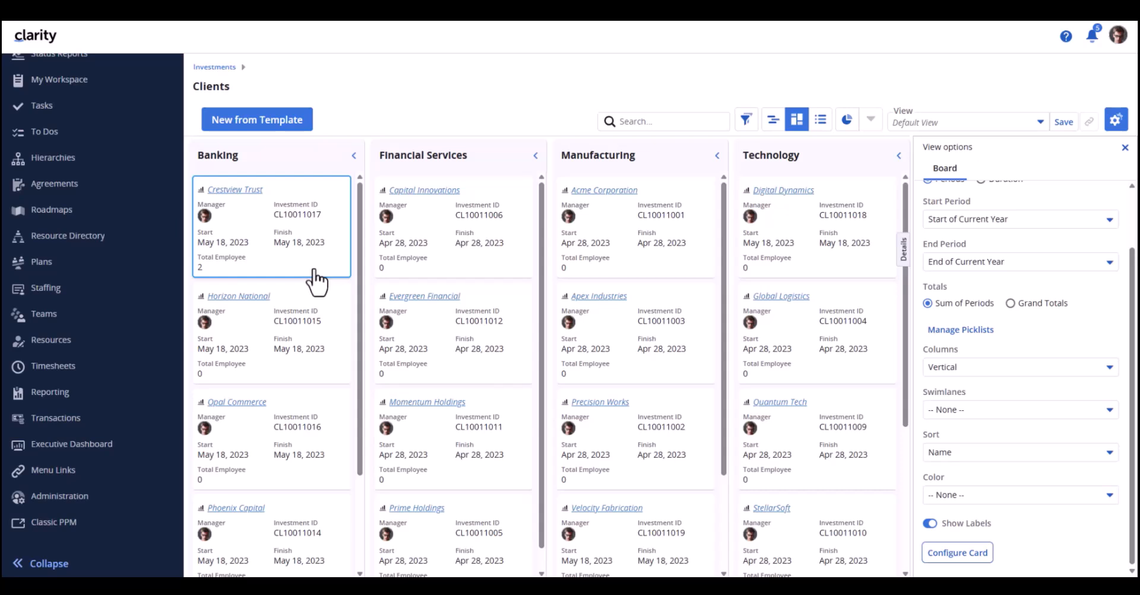
{"action": "left_click", "coordinate": [1124, 147]}
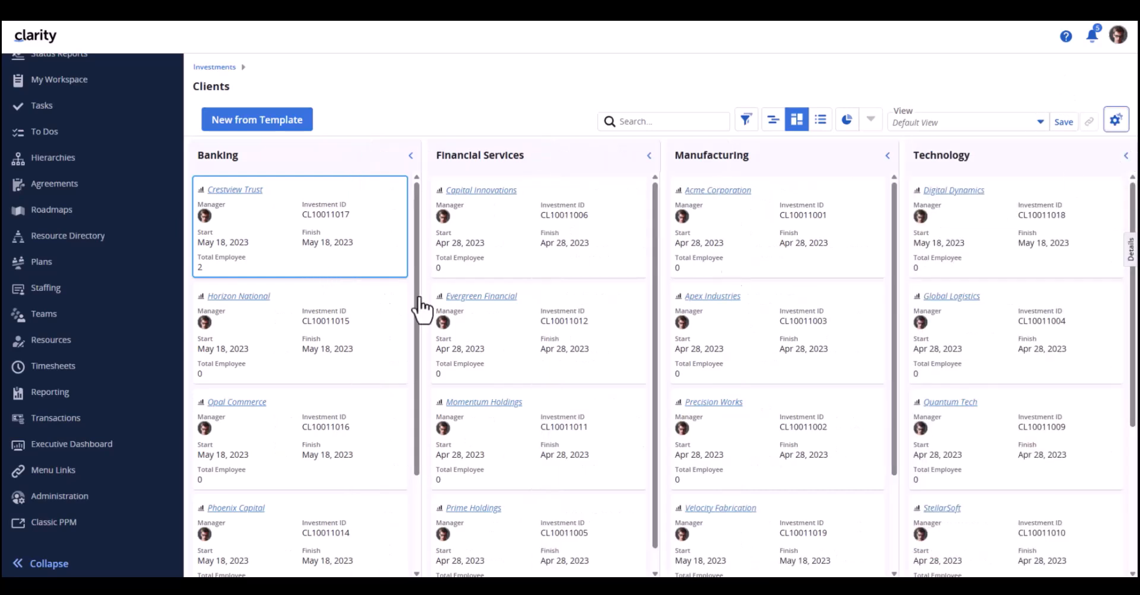
Open Crestview Trust's Preferred Delivery Partners in the board's details and set ACG's Full Time Employee to 2
{"action": "left_click", "coordinate": [1128, 254]}
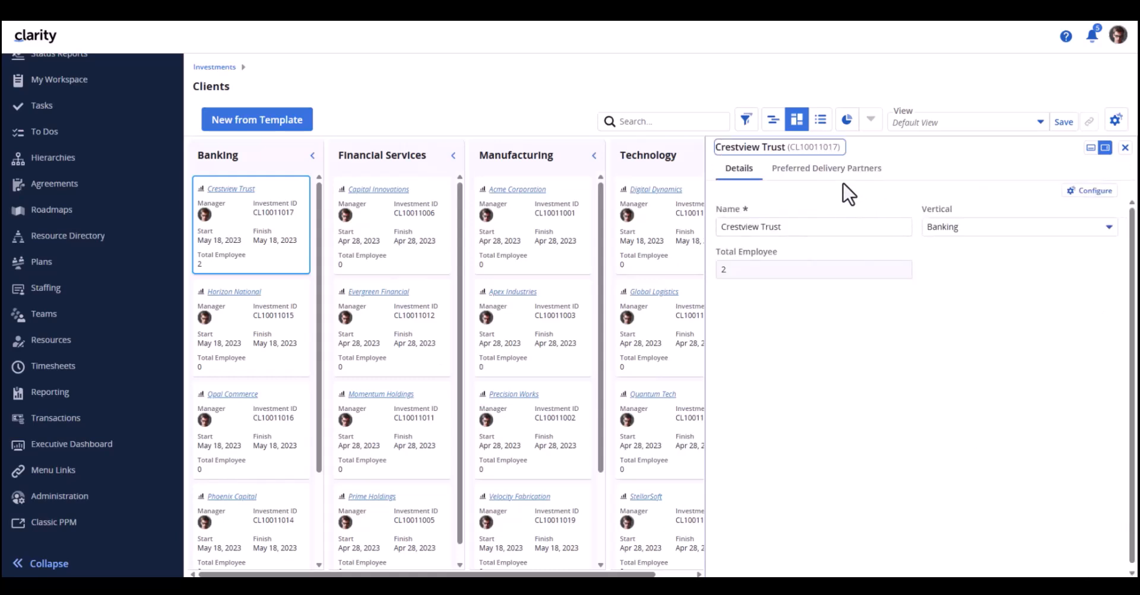
{"action": "left_click", "coordinate": [849, 173]}
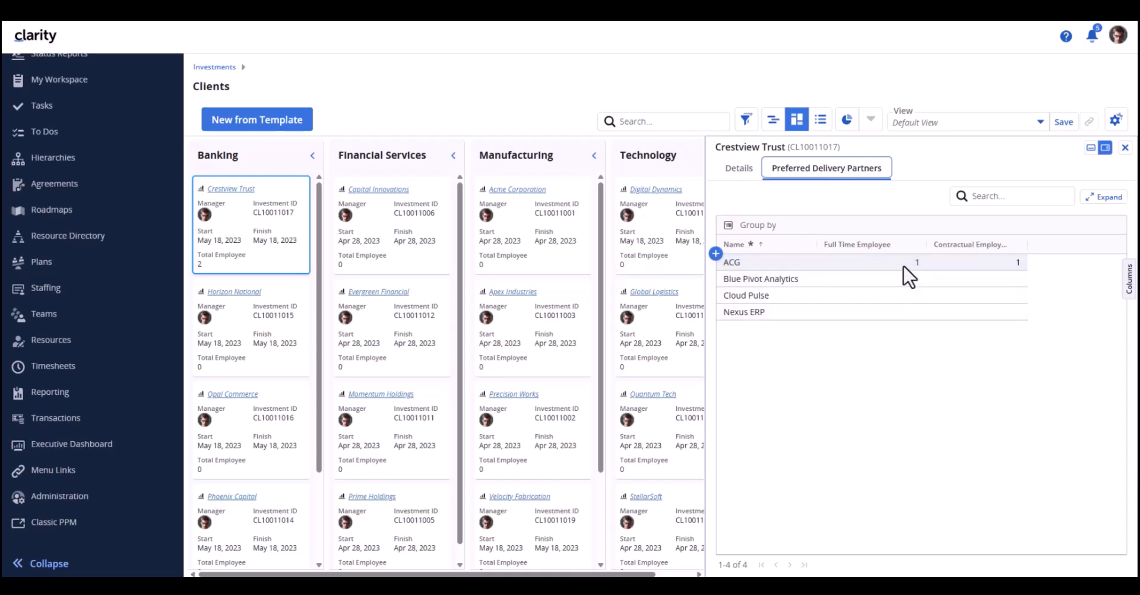
{"action": "left_click", "coordinate": [903, 267]}
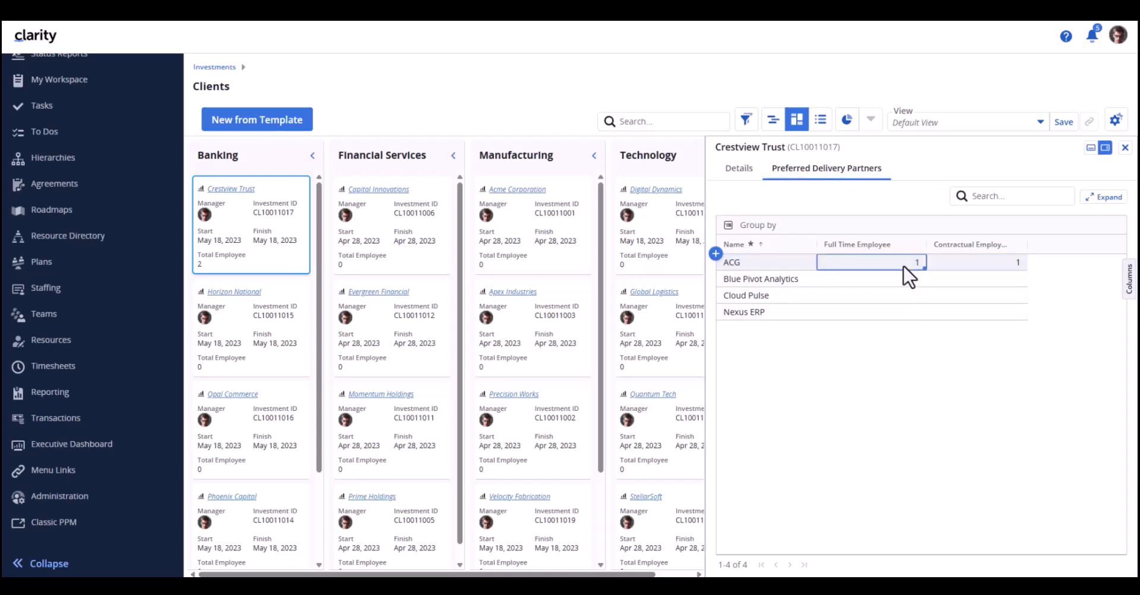
{"action": "left_click", "coordinate": [902, 266]}
{"action": "type", "text": "2"}
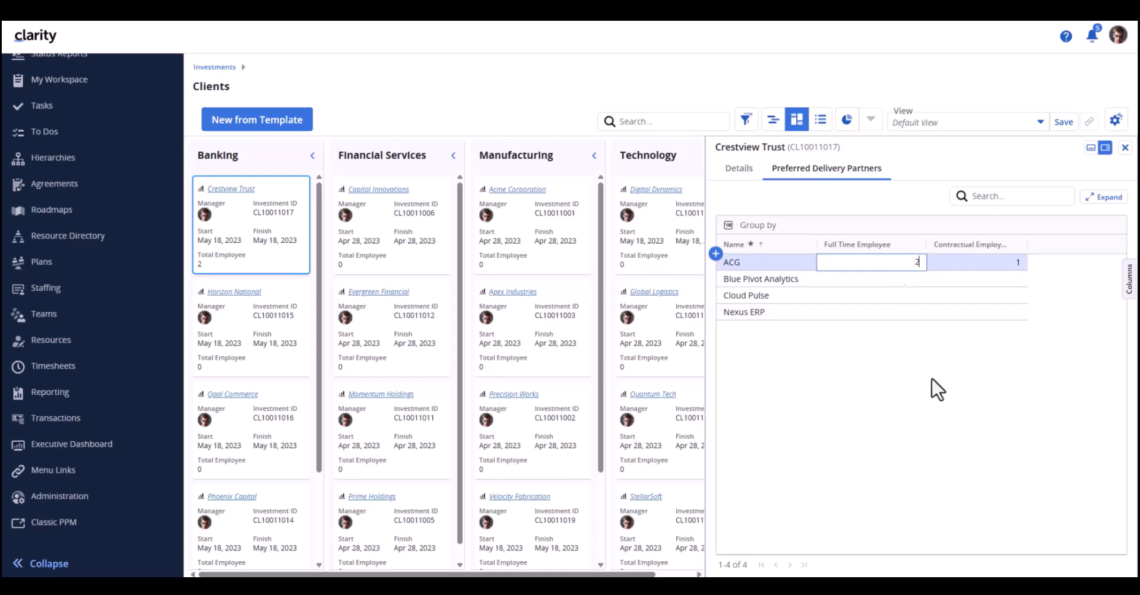
{"action": "key", "text": "Return"}
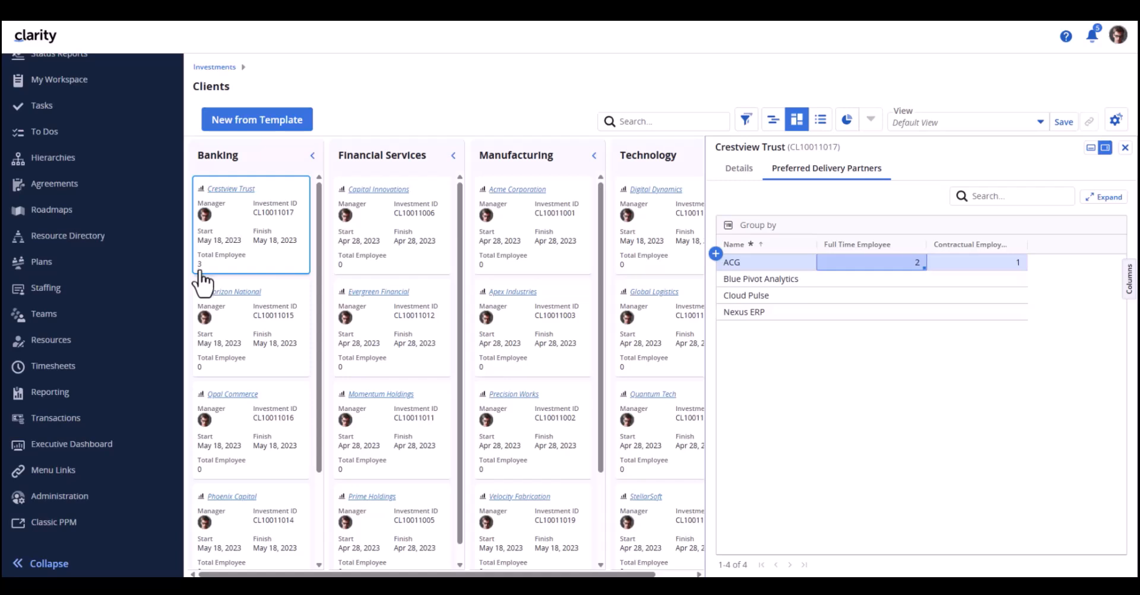
Widen the Contractual Employee column to show its full heading and set ACG's Contractual Employee to 2
{"action": "left_click", "coordinate": [989, 267]}
{"action": "left_click", "coordinate": [989, 268]}
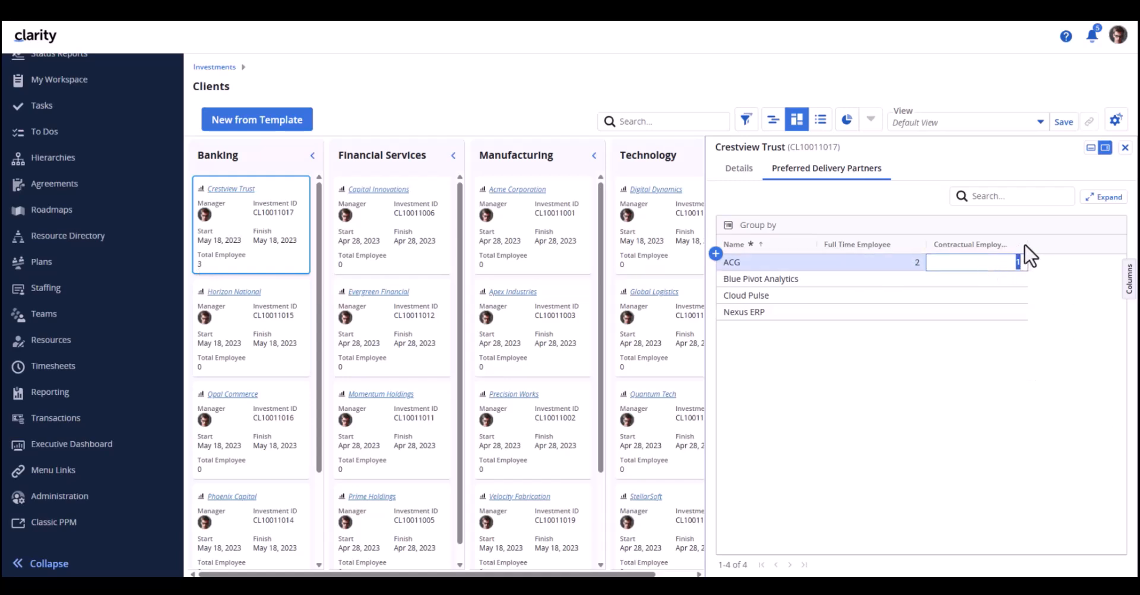
{"action": "left_click_drag", "start_coordinate": [1028, 244], "coordinate": [1068, 244]}
{"action": "left_click", "coordinate": [1021, 264]}
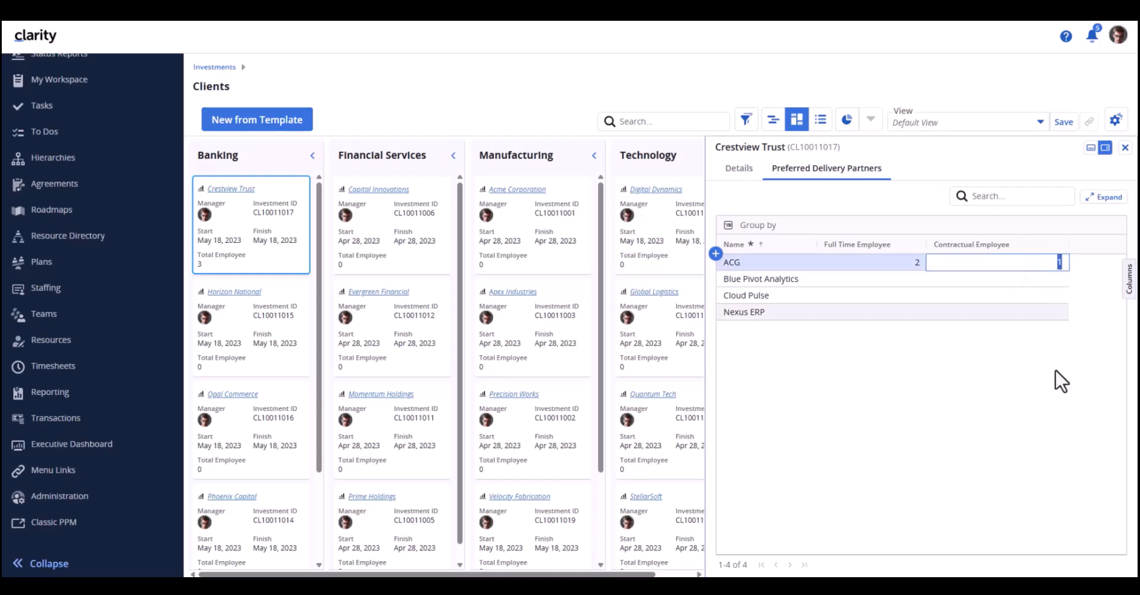
{"action": "type", "text": "2"}
{"action": "key", "text": "Return"}
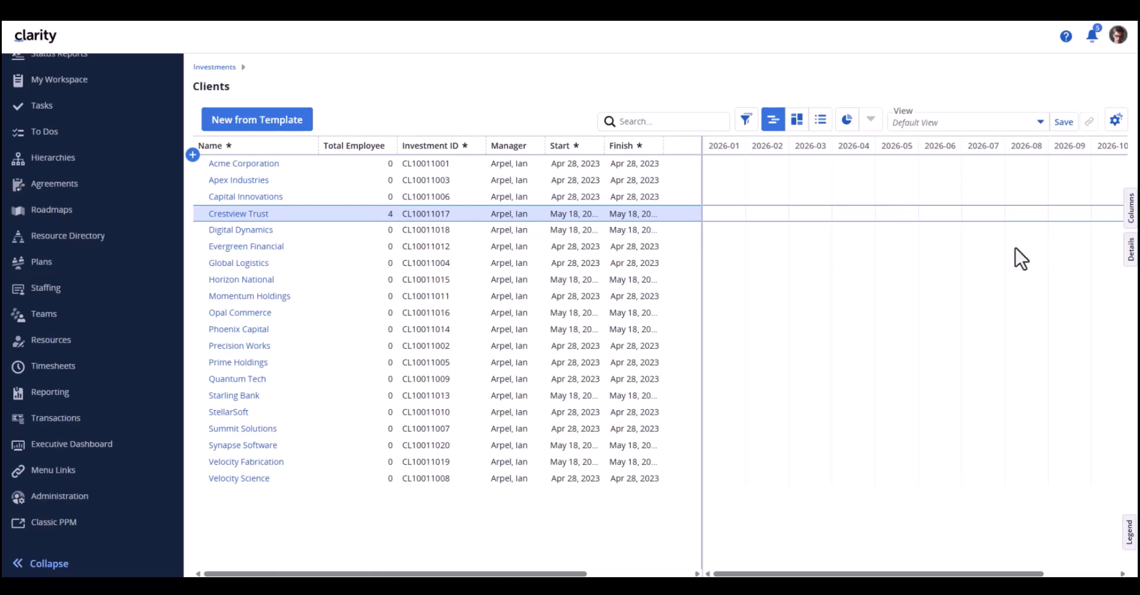
Open Crestview Trust's Preferred Delivery Partners in the timeline's details and set ACG's Full Time Employee to 3
{"action": "left_click", "coordinate": [1130, 250]}
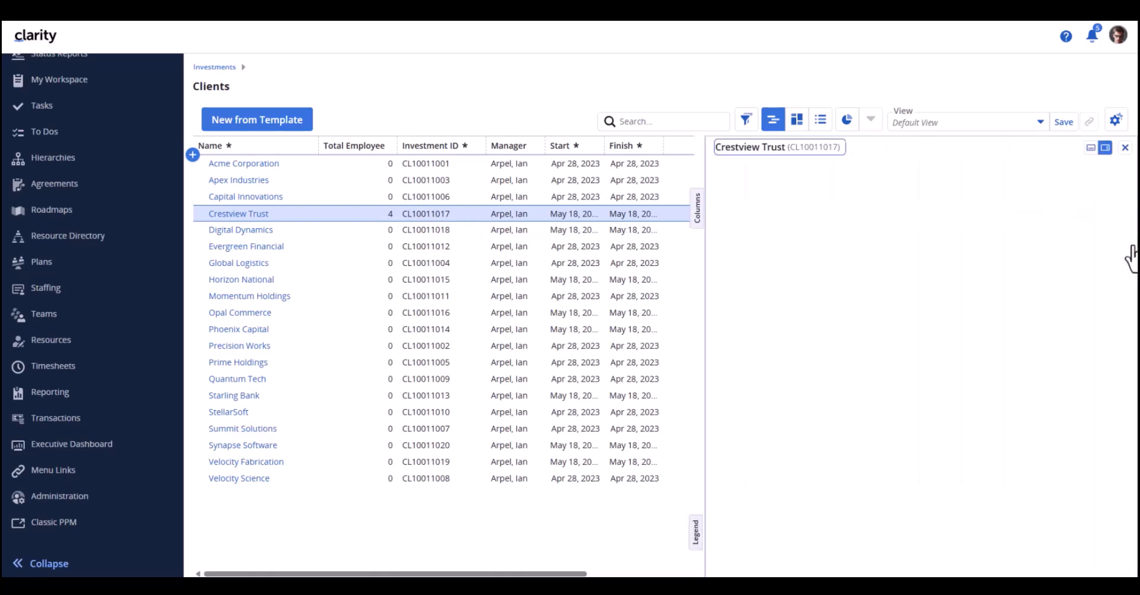
{"action": "left_click", "coordinate": [840, 170]}
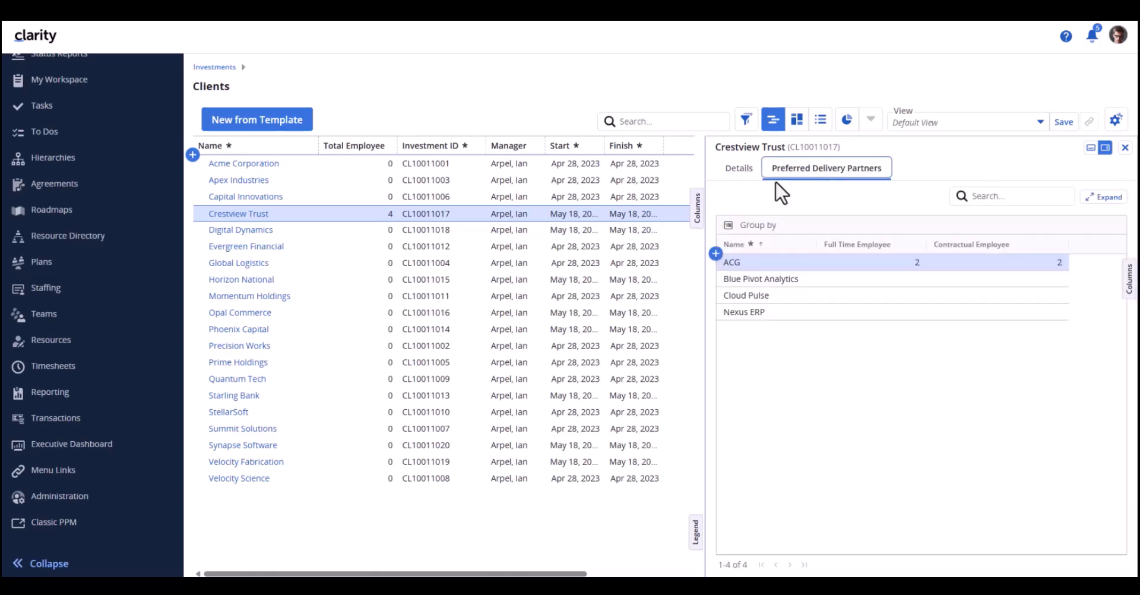
{"action": "left_click", "coordinate": [912, 267]}
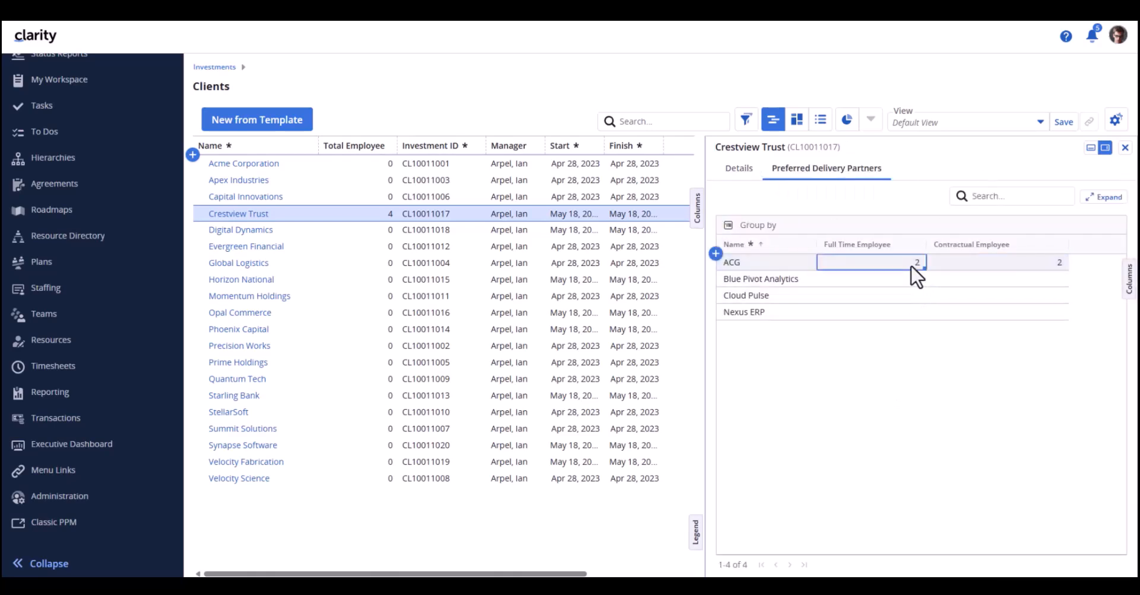
{"action": "left_click", "coordinate": [912, 266]}
{"action": "type", "text": "3"}
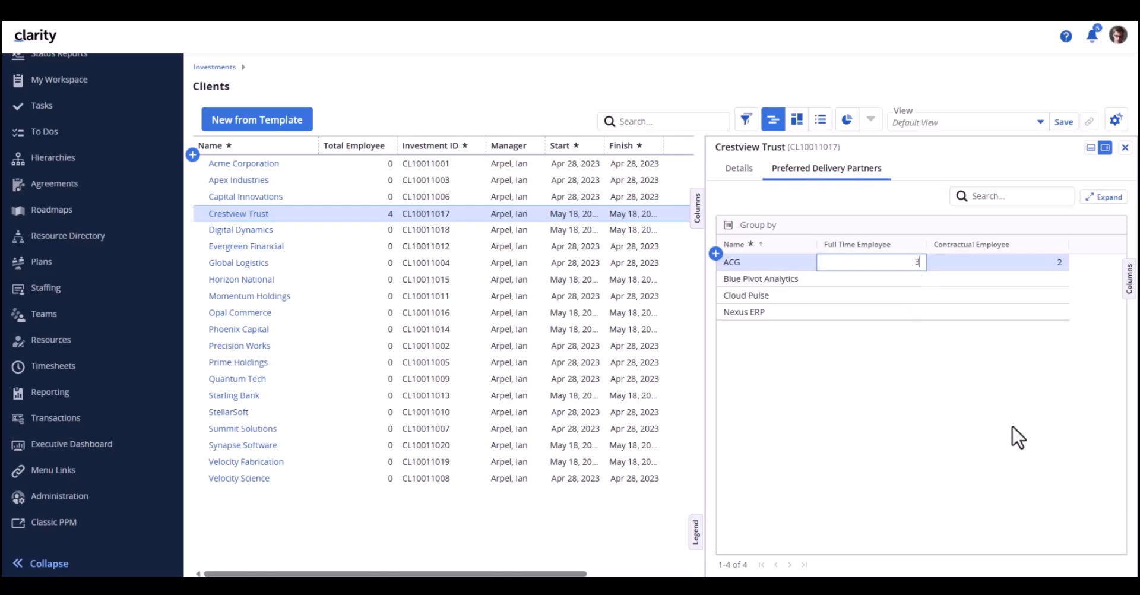
{"action": "left_click", "coordinate": [1018, 438]}
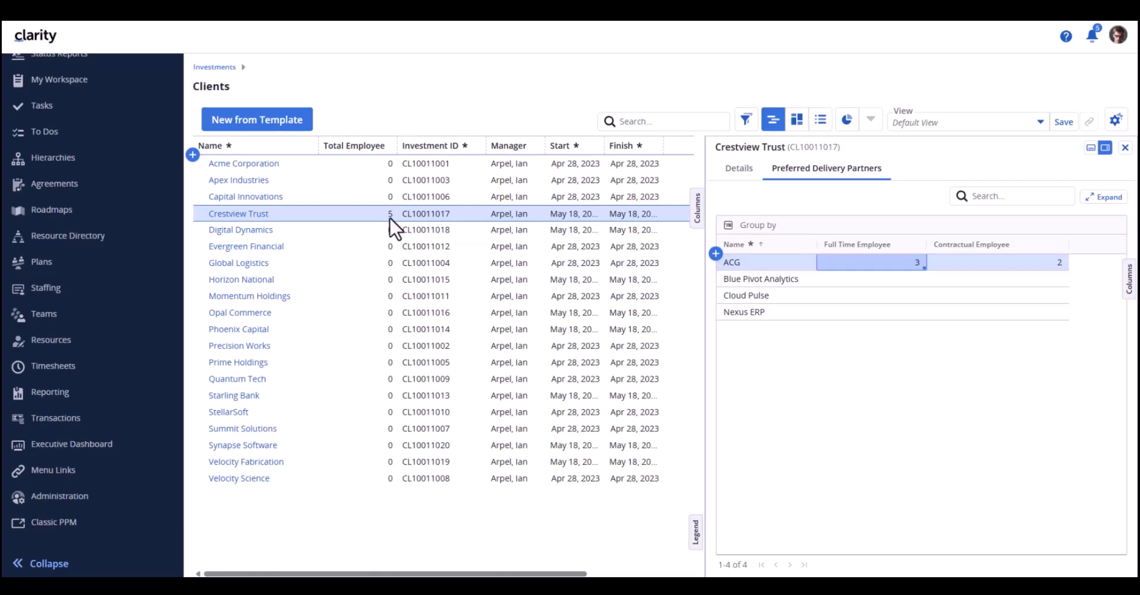
Set ACG's Contractual Employee to 3 in Crestview Trust's Preferred Delivery Partners
{"action": "left_click", "coordinate": [1013, 260]}
{"action": "left_click", "coordinate": [1013, 262]}
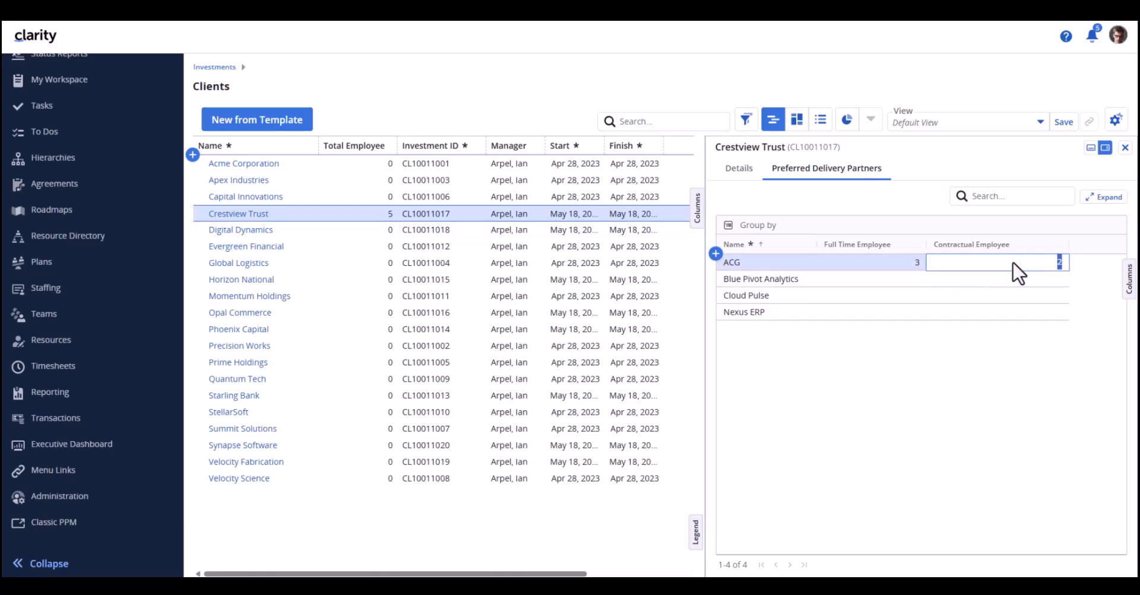
{"action": "type", "text": "3"}
{"action": "key", "text": "Return"}
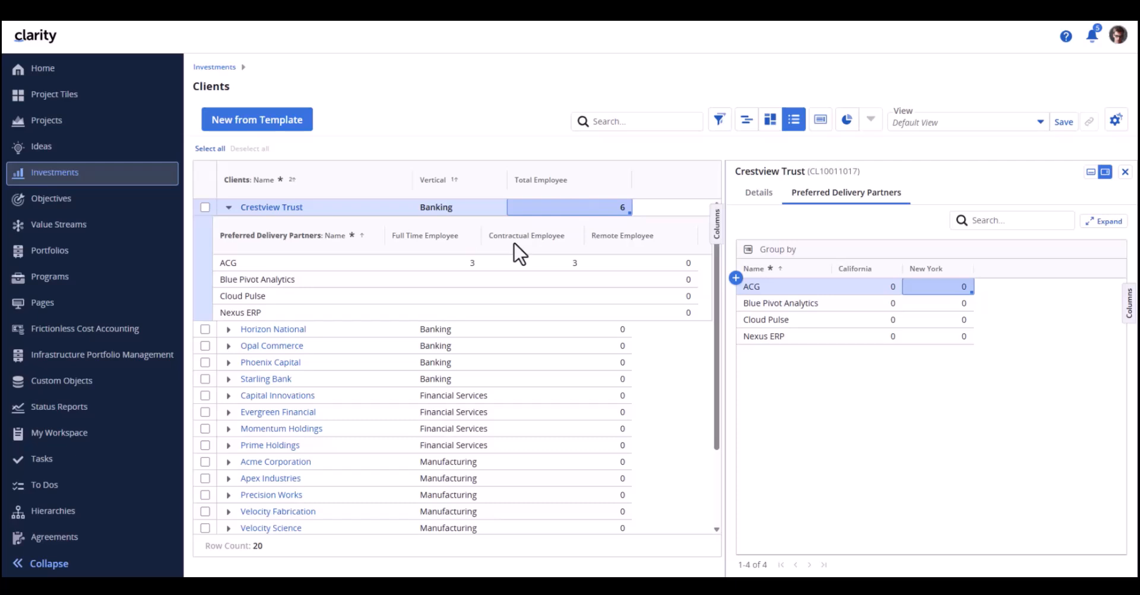
Set both California and New York to 1 for ACG in Crestview Trust's Preferred Delivery Partners details
{"action": "left_click", "coordinate": [878, 289]}
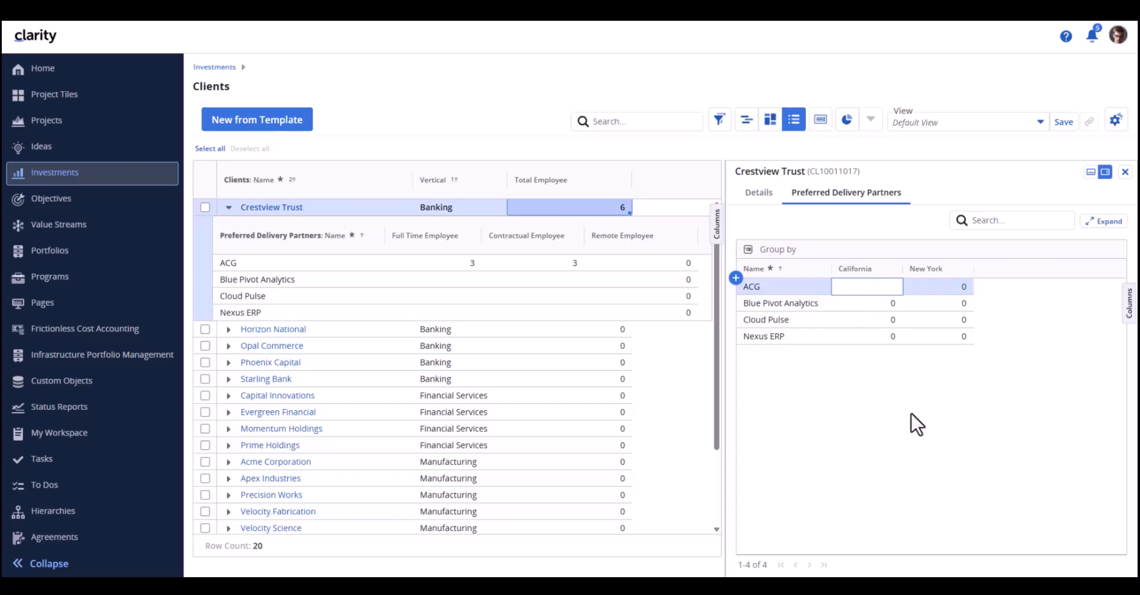
{"action": "type", "text": "1"}
{"action": "key", "text": "Return"}
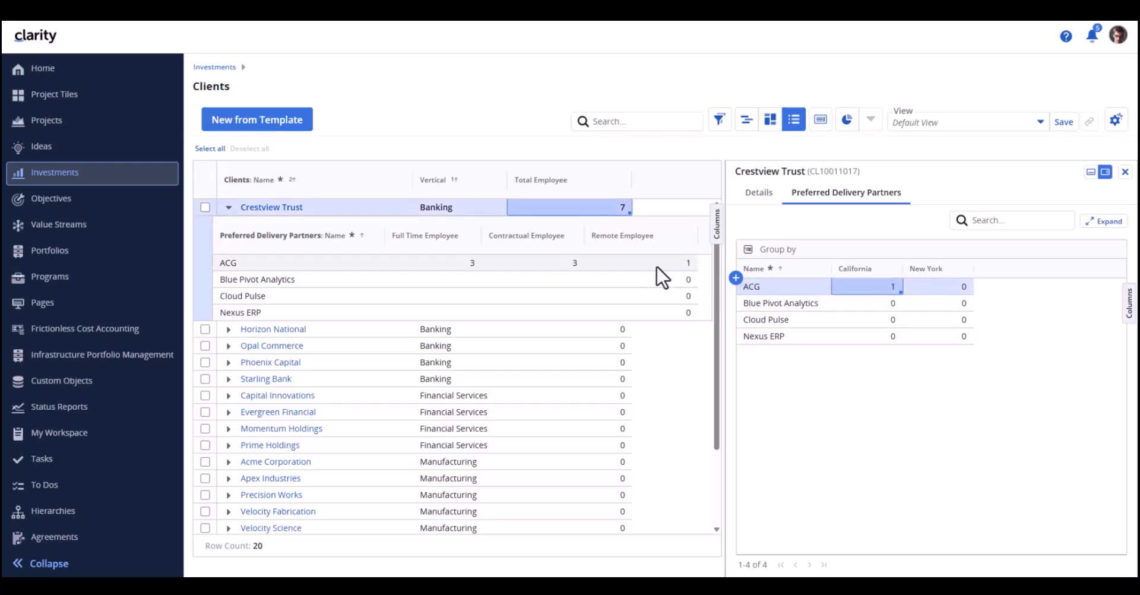
{"action": "left_click", "coordinate": [956, 287]}
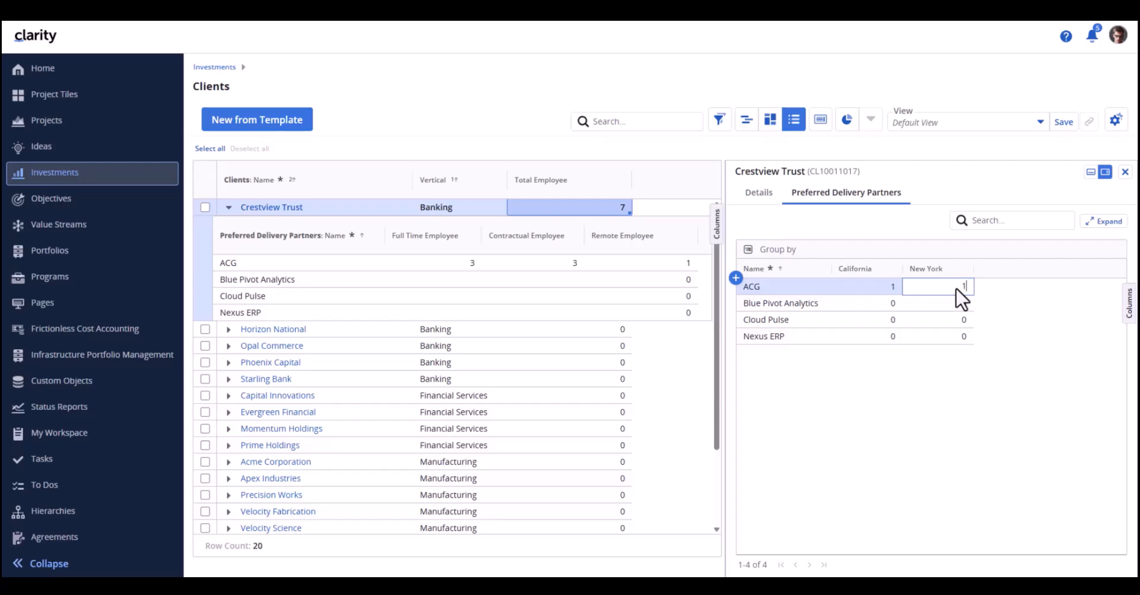
{"action": "type", "text": "1"}
{"action": "key", "text": "Return"}
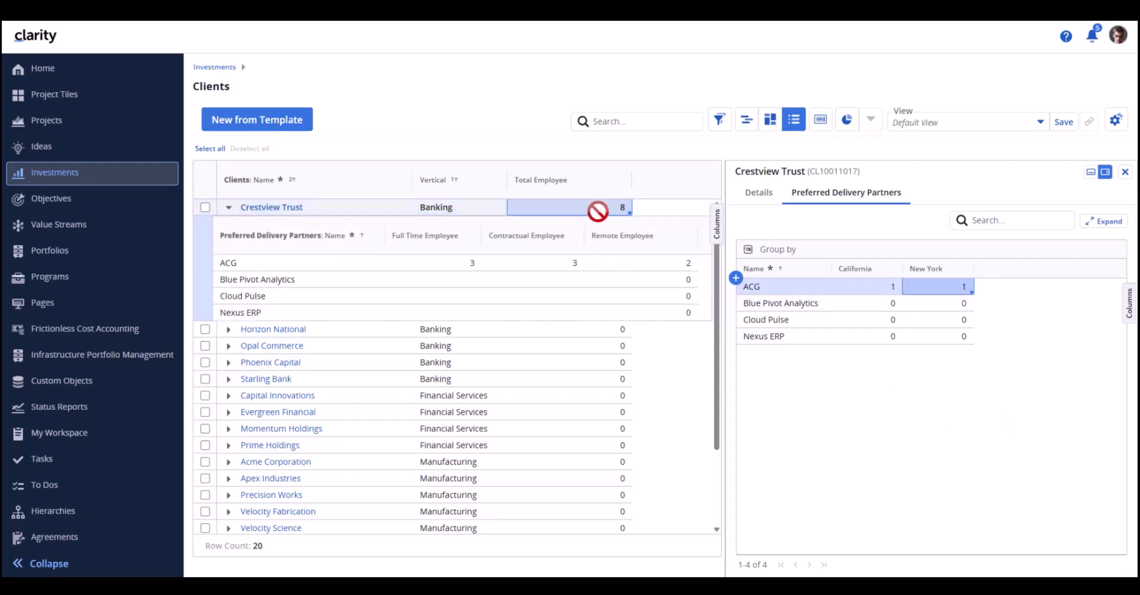
Hide the Remote Employee column in the nested Preferred Delivery Partners grid under Crestview Trust
{"action": "left_click", "coordinate": [688, 237]}
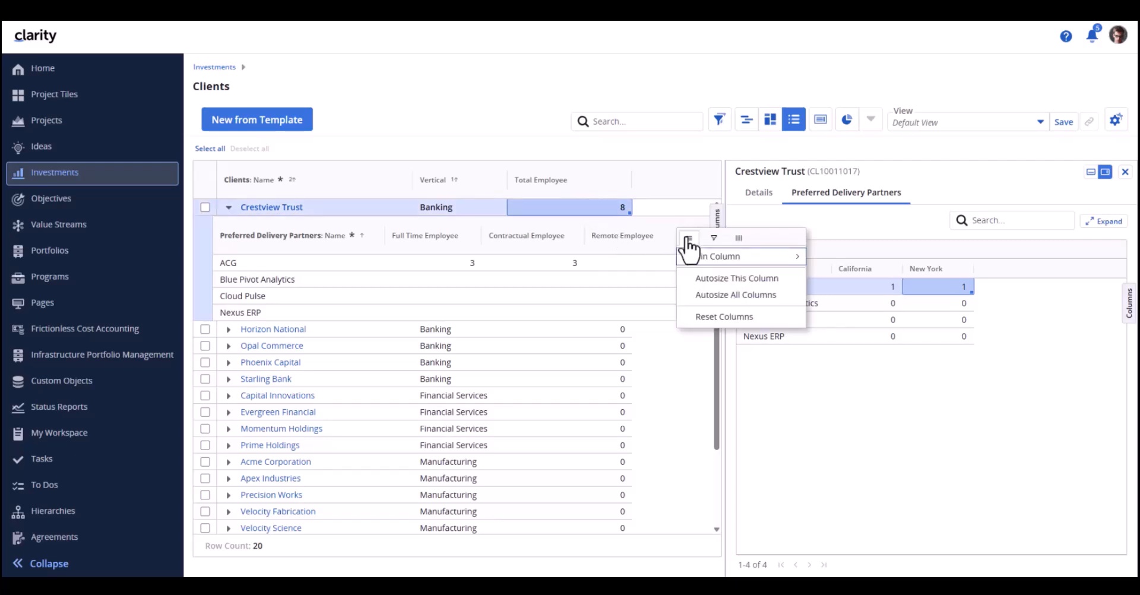
{"action": "left_click", "coordinate": [739, 238]}
{"action": "left_click", "coordinate": [685, 316]}
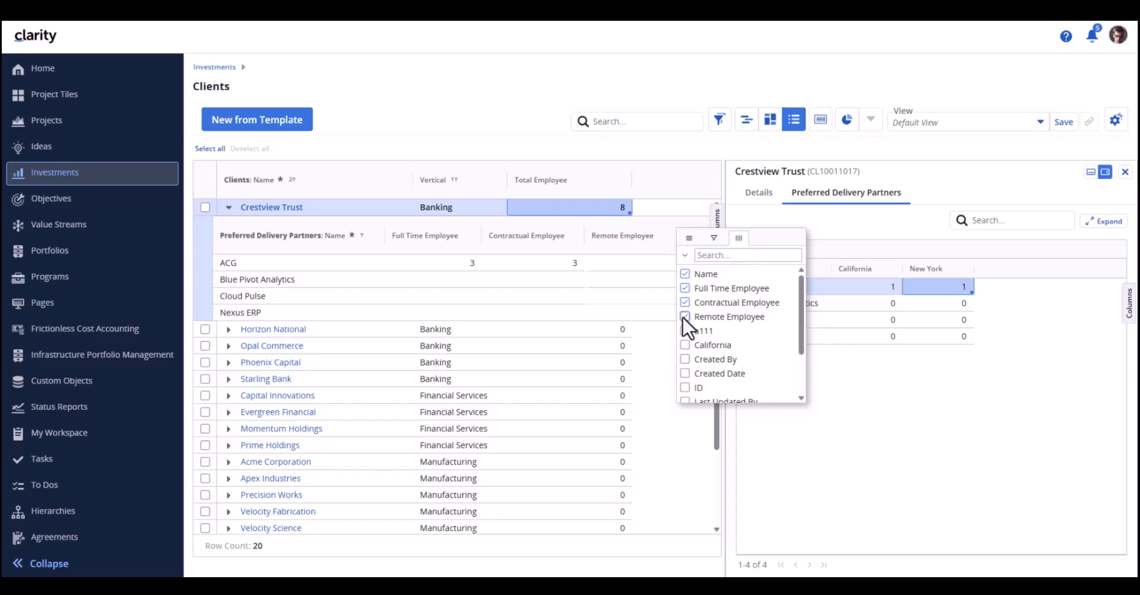
{"action": "left_click", "coordinate": [896, 379]}
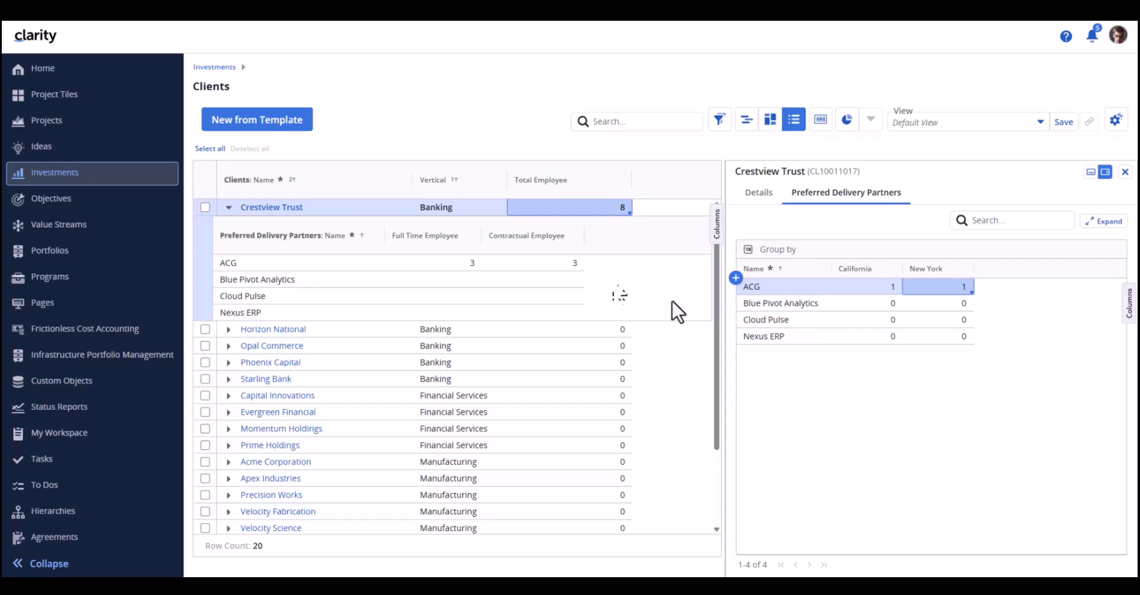
Set ACG's California value to 2 in Crestview Trust's Preferred Delivery Partners details
{"action": "left_click", "coordinate": [888, 287]}
{"action": "type", "text": "1"}
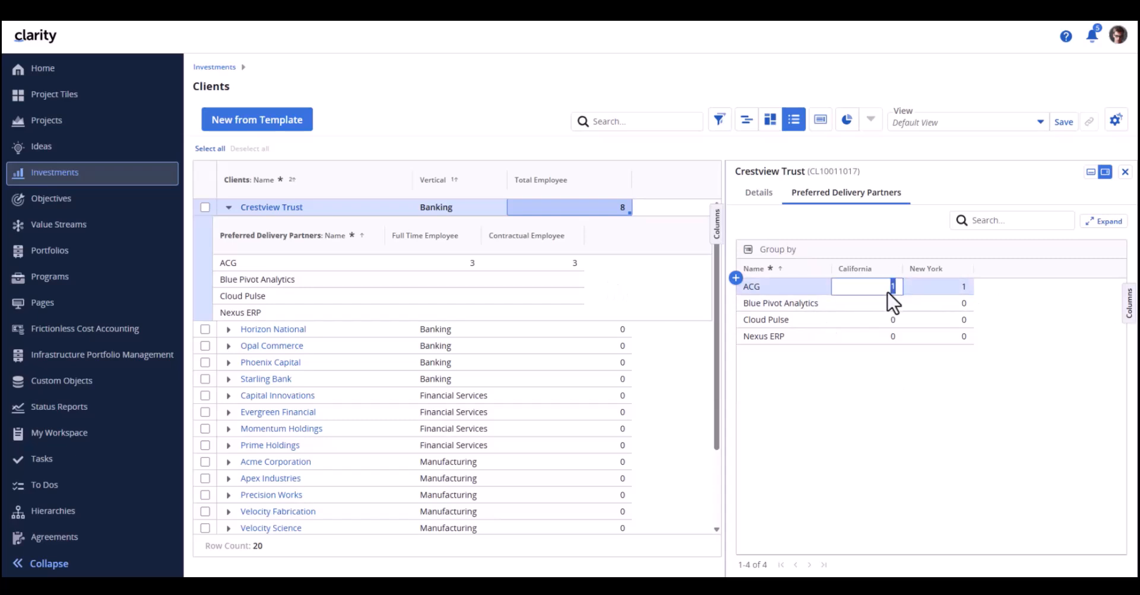
{"action": "type", "text": "2"}
{"action": "key", "text": "Return"}
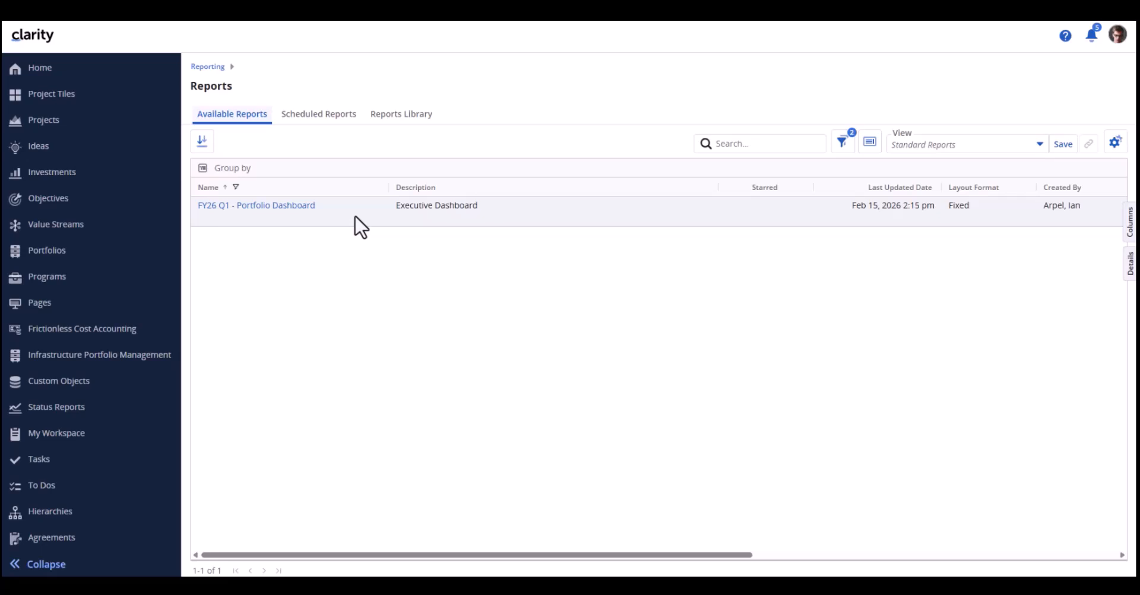
Schedule the FY26 Q1 - Portfolio Dashboard report as "FY26 Q1 - Portfolio Dashboard - Hide tab title pages OFF", exporting to PDF on Feb 15, 2026 at 2:38 PM
{"action": "right_click", "coordinate": [360, 225]}
{"action": "left_click", "coordinate": [382, 267]}
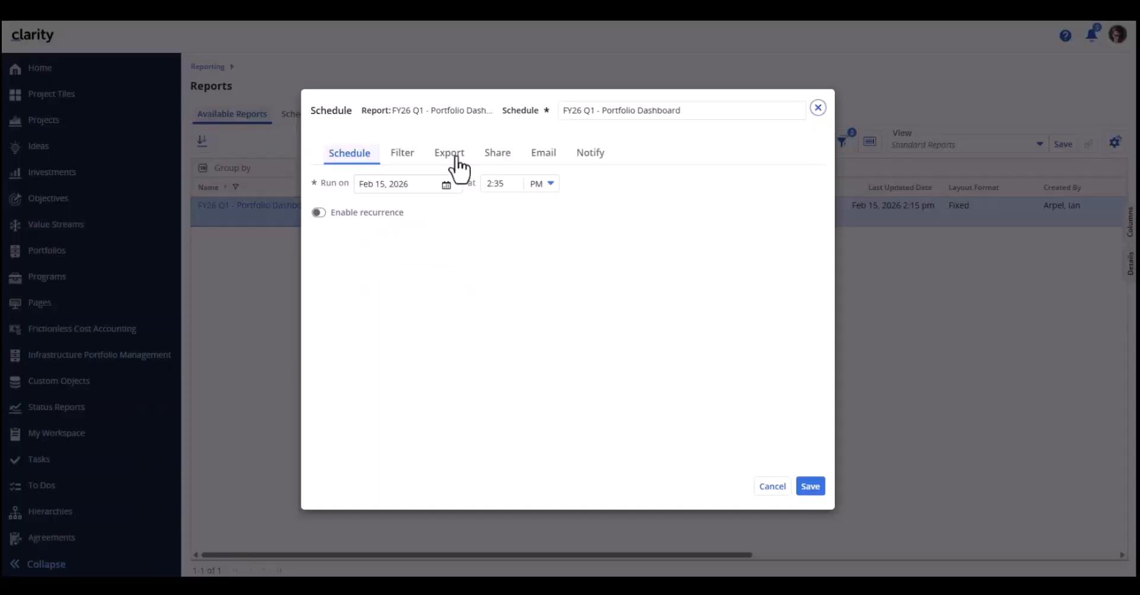
{"action": "left_click", "coordinate": [450, 156]}
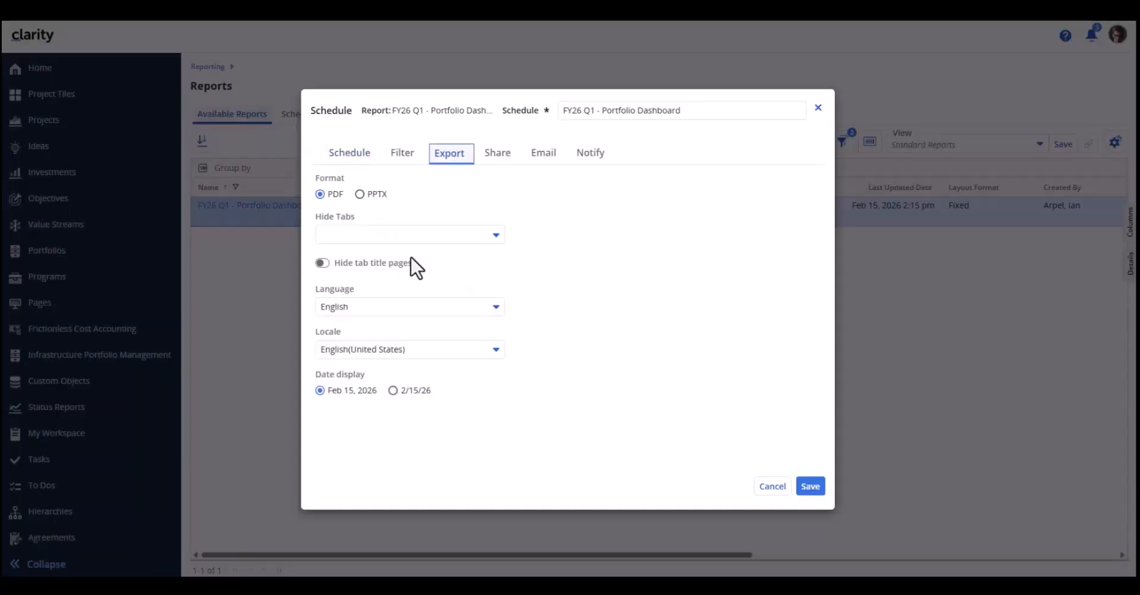
{"action": "left_click", "coordinate": [368, 267]}
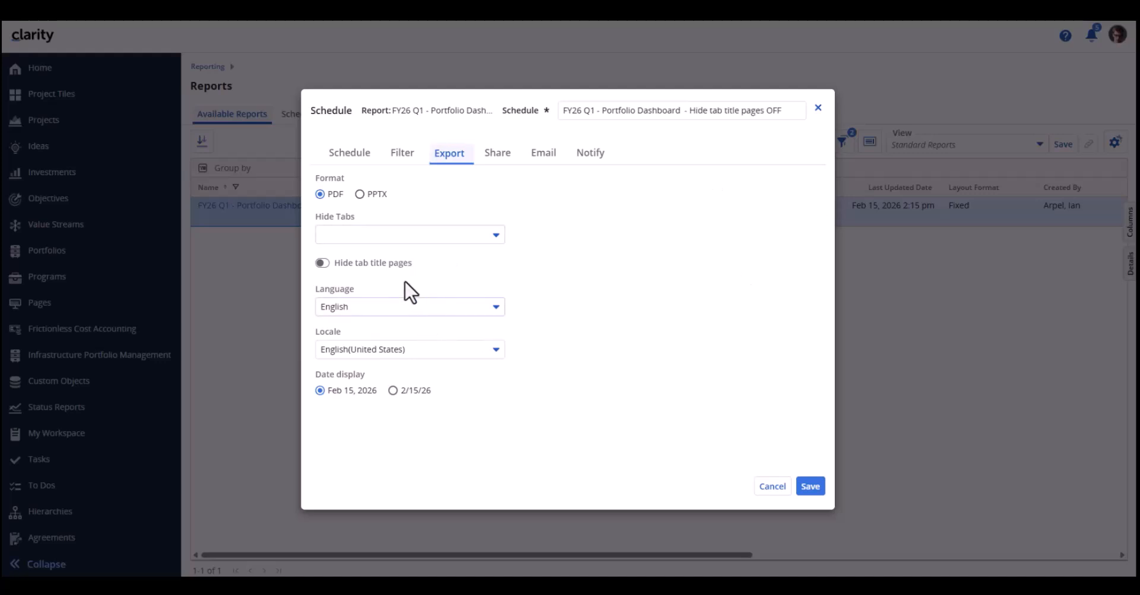
{"action": "left_click", "coordinate": [354, 153]}
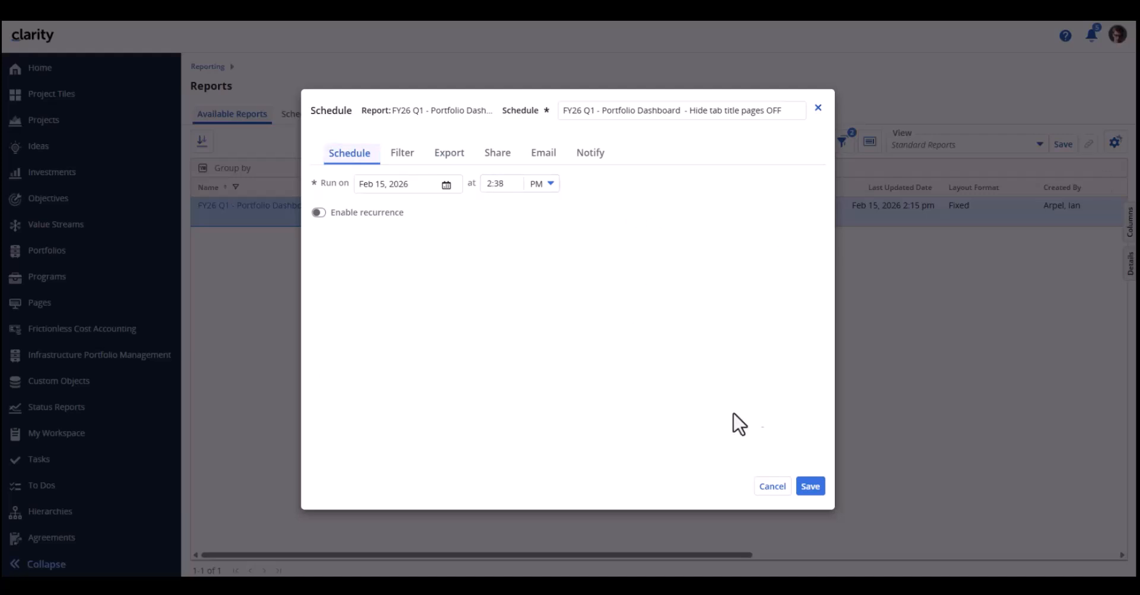
{"action": "left_click", "coordinate": [809, 485]}
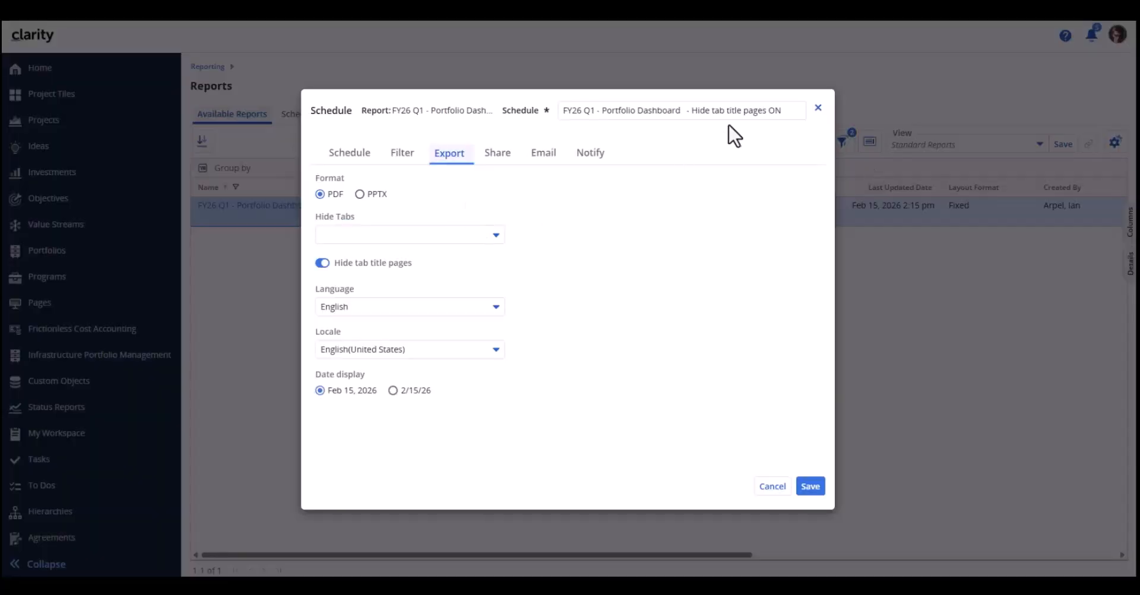
Save the "Hide tab title pages ON" schedule to run Feb 15, 2026 at 2:41 PM, repeating weekly on all days and never ending
{"action": "left_click", "coordinate": [344, 160]}
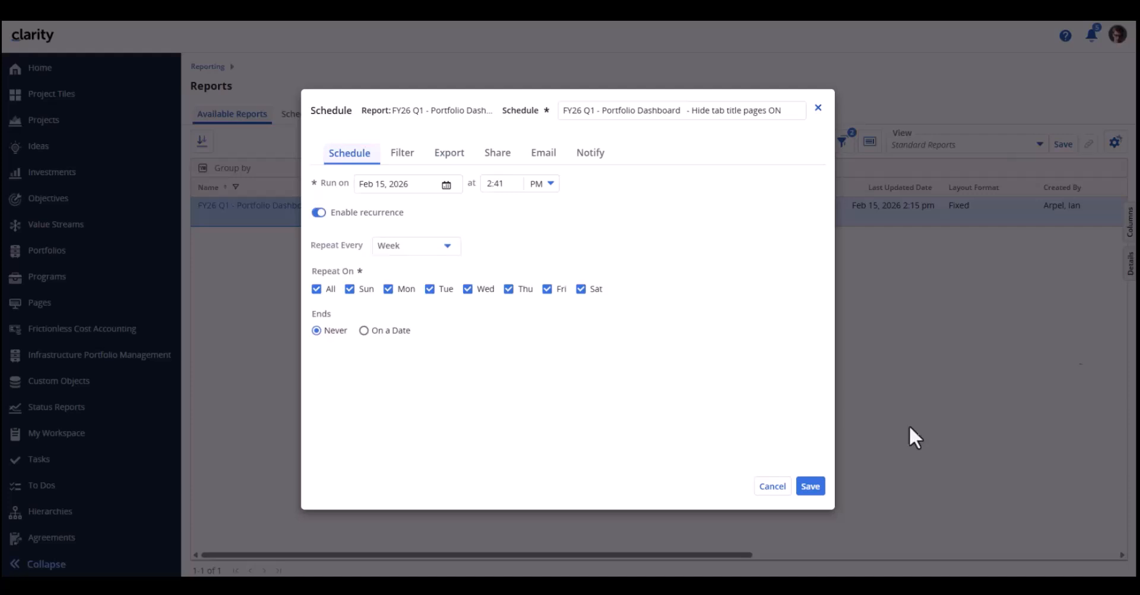
{"action": "left_click", "coordinate": [810, 485]}
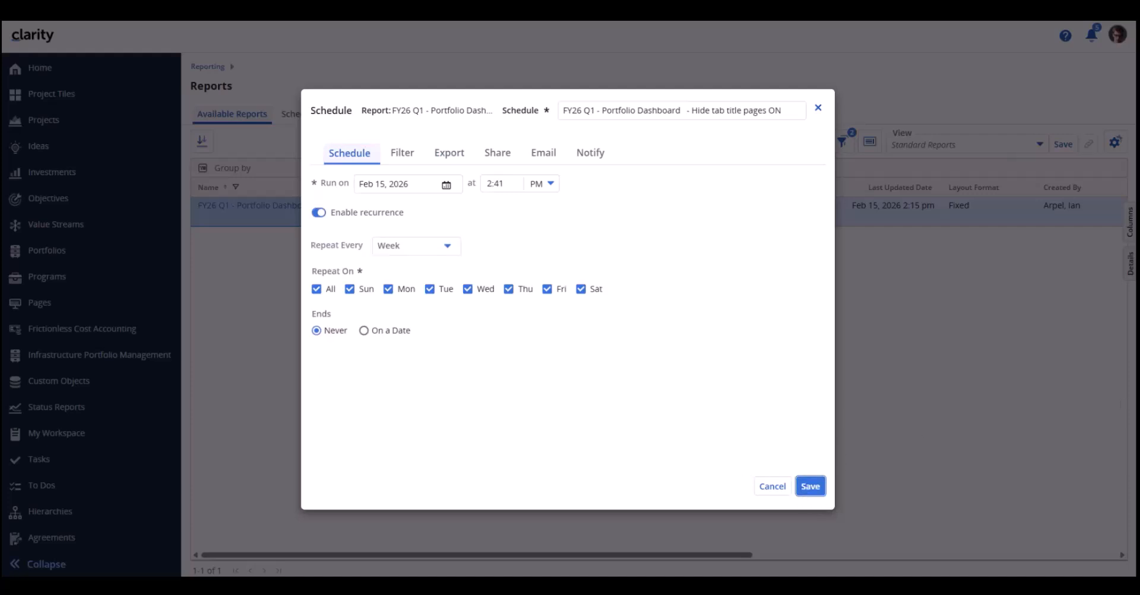